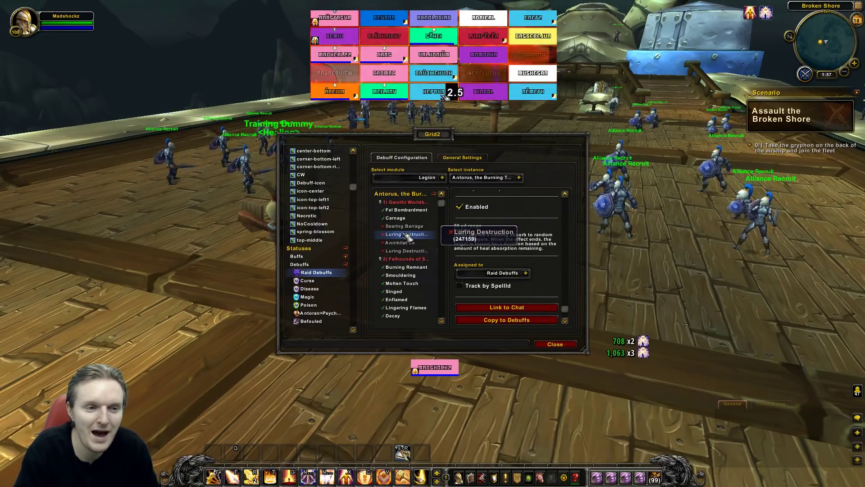
# - Select the NoCooldown indicator, then scroll the tree to the Debuffs status page
pyautogui.click(335, 224)
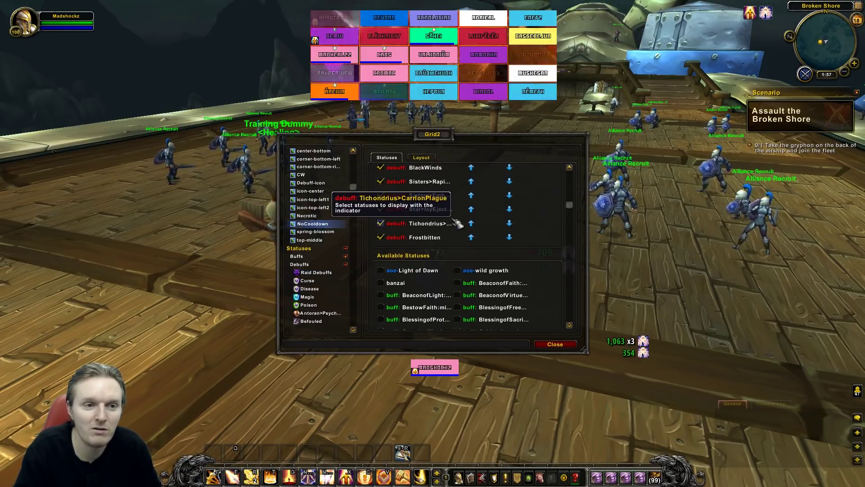
pyautogui.scroll(5, 458, 223)
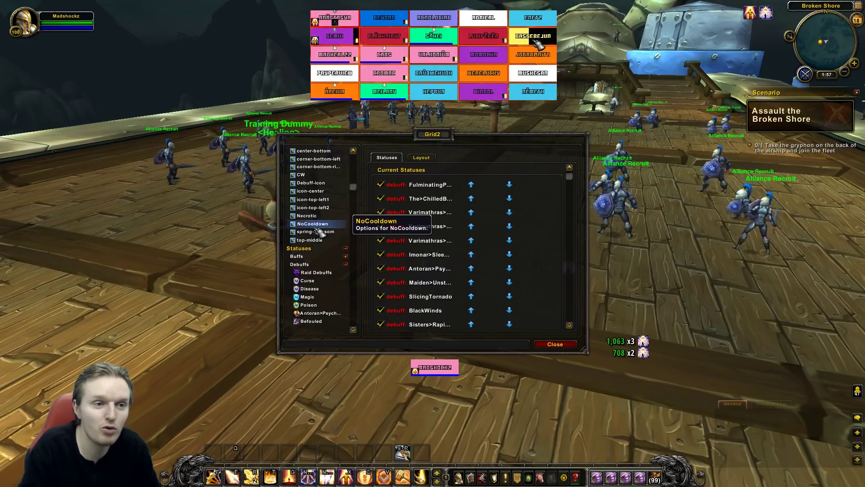
pyautogui.scroll(5, 318, 229)
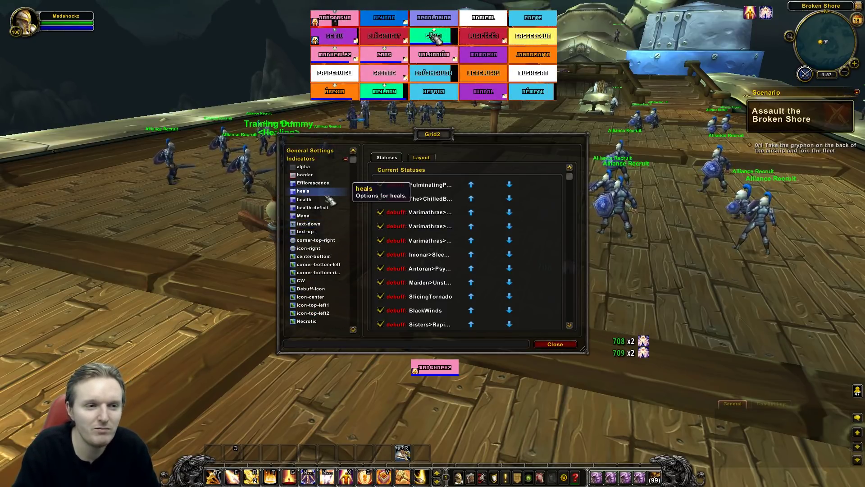
pyautogui.scroll(-5, 328, 199)
# - Go from the raid debuff settings back to the New Debuff page
pyautogui.click(327, 193)
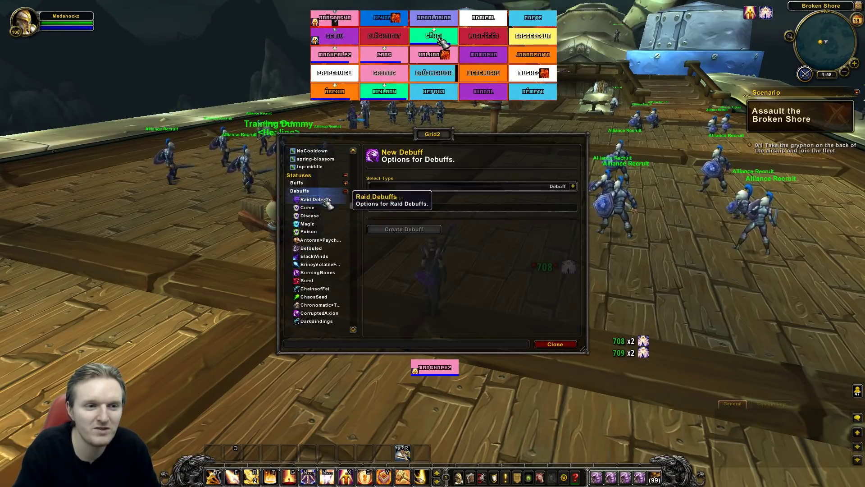
pyautogui.click(316, 199)
pyautogui.click(311, 191)
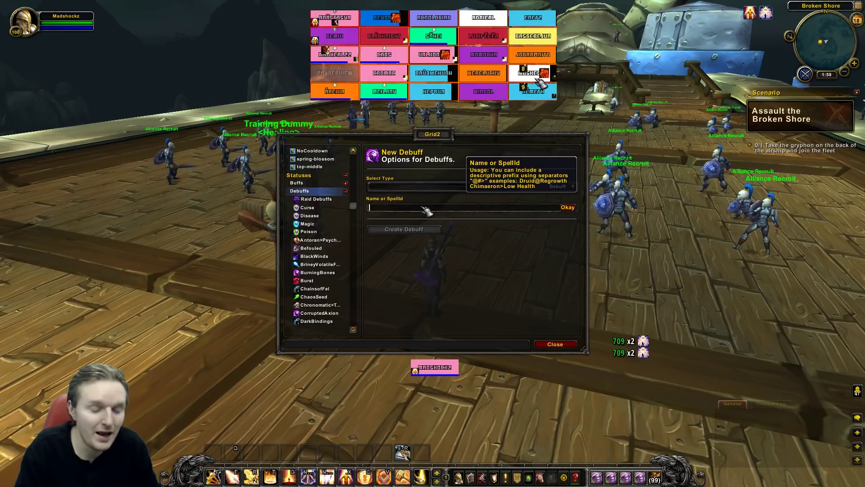
# - Type 'chilled bloo' and then 'ch' into Name or SpellId, clearing the field each time
pyautogui.write('chi')
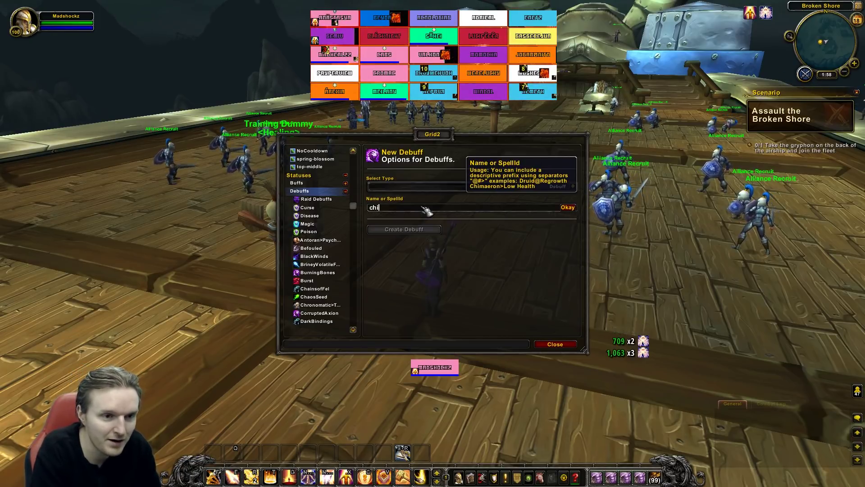
pyautogui.write('lled blood')
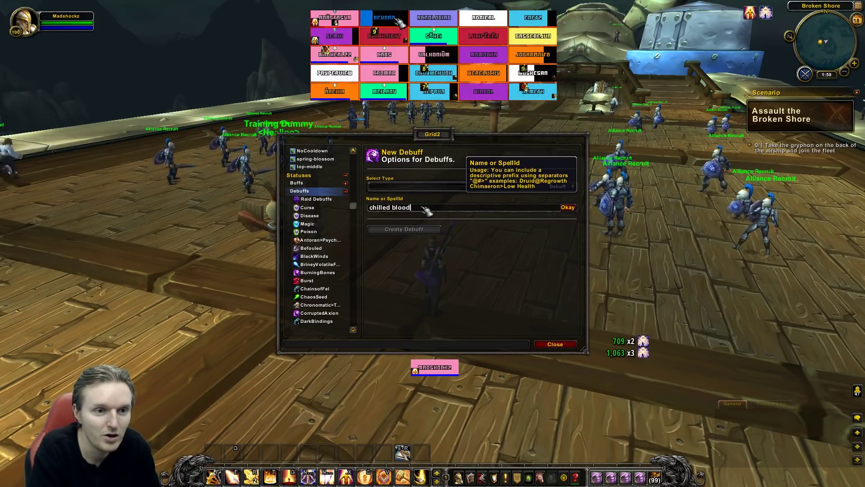
pyautogui.press('BackSpace')
pyautogui.press('BackSpace')
pyautogui.press('BackSpace')
pyautogui.press('BackSpace')
pyautogui.press('BackSpace')
pyautogui.press('BackSpace')
pyautogui.press('BackSpace')
pyautogui.press('BackSpace')
pyautogui.press('BackSpace')
pyautogui.press('BackSpace')
pyautogui.press('BackSpace')
pyautogui.press('BackSpace')
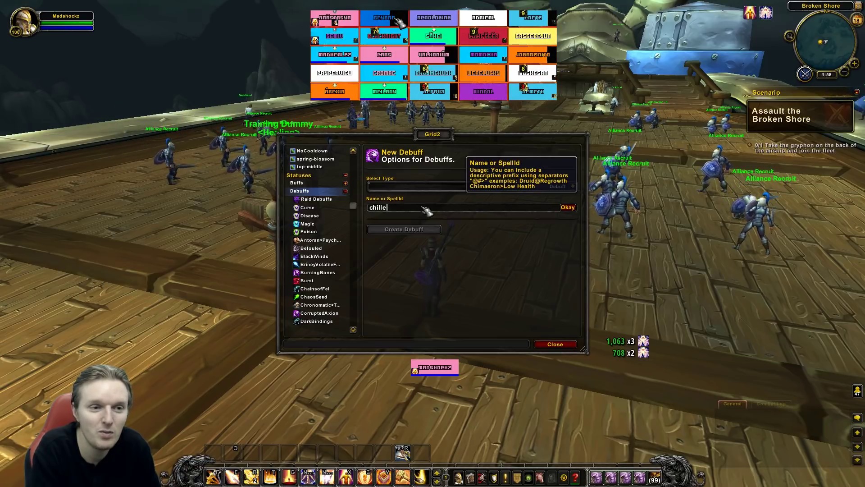
pyautogui.write('ch')
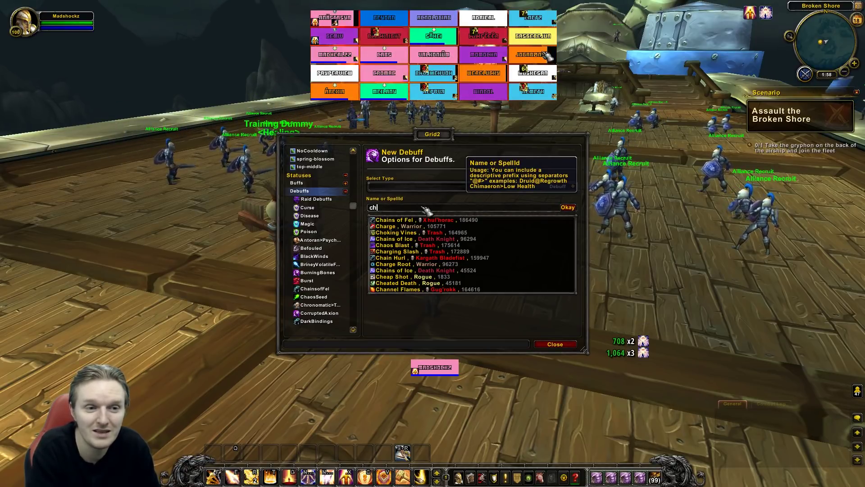
pyautogui.press('BackSpace')
pyautogui.press('BackSpace')
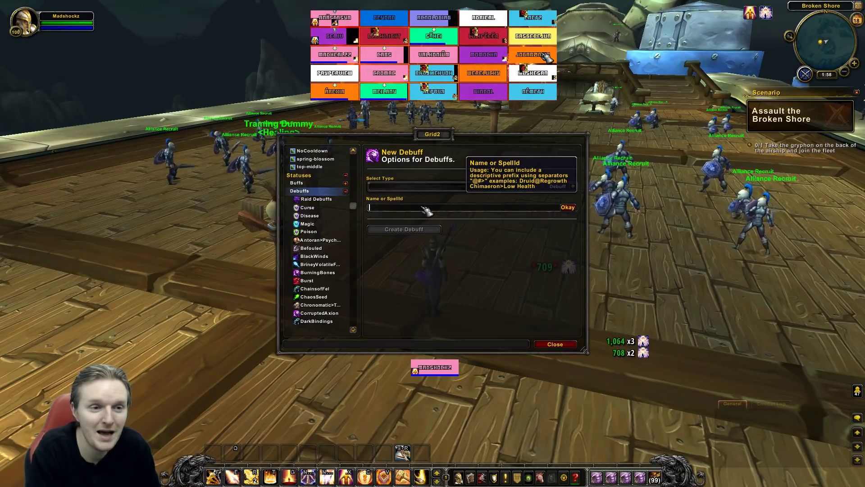
# - Close Grid2 and unlock TellMeWhen with /tmw
pyautogui.click(555, 344)
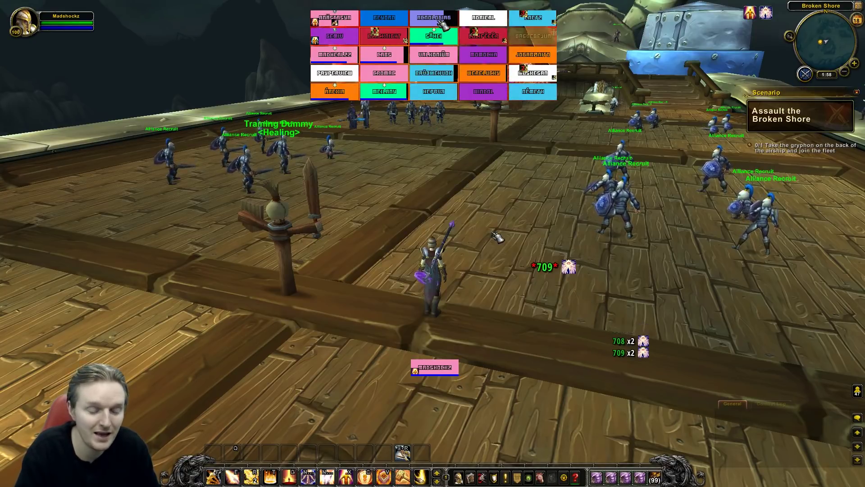
pyautogui.press('Return')
pyautogui.write('/tmw')
pyautogui.press('Return')
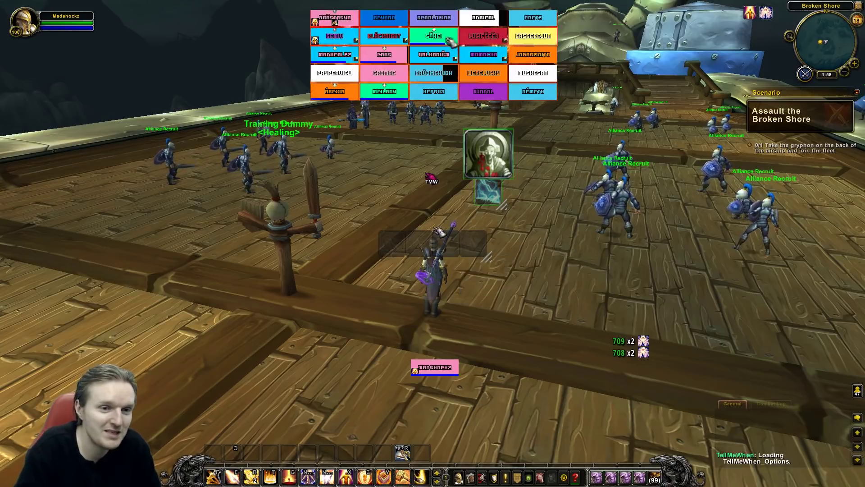
# - Set TellMeWhen icon 1 to Spell Cooldown for Chilled Blood and copy its spell ID 245586
pyautogui.rightClick(395, 247)
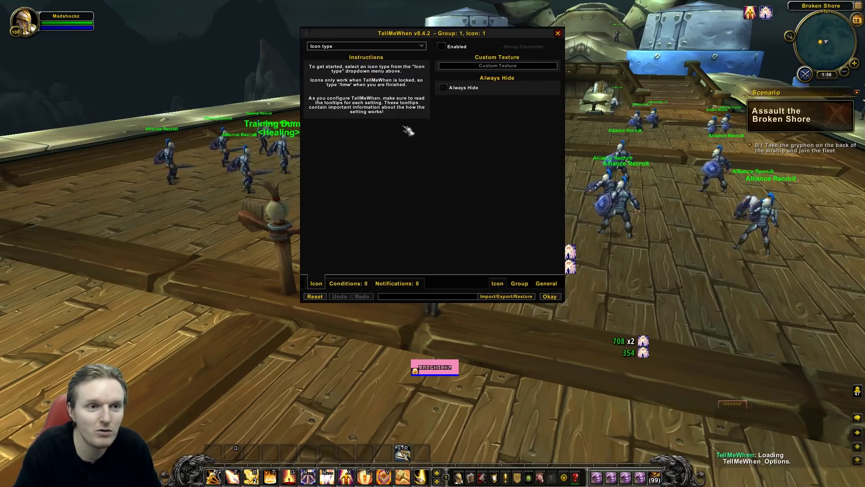
pyautogui.click(411, 47)
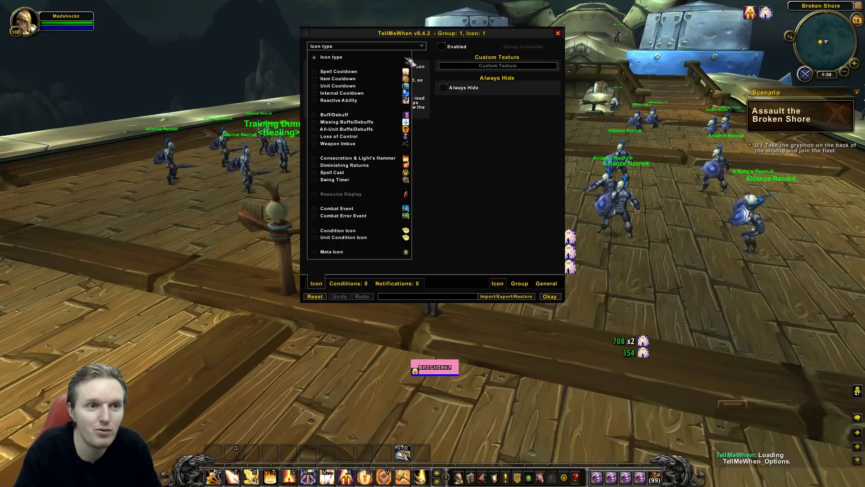
pyautogui.click(368, 73)
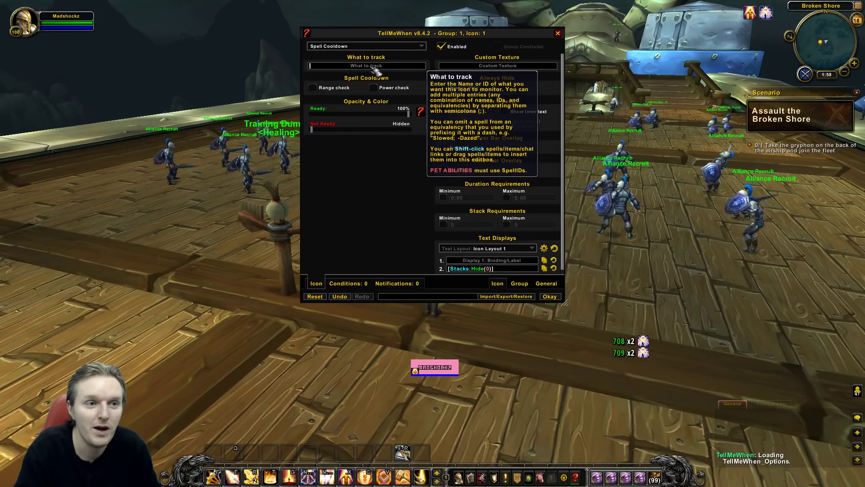
pyautogui.write('chilled')
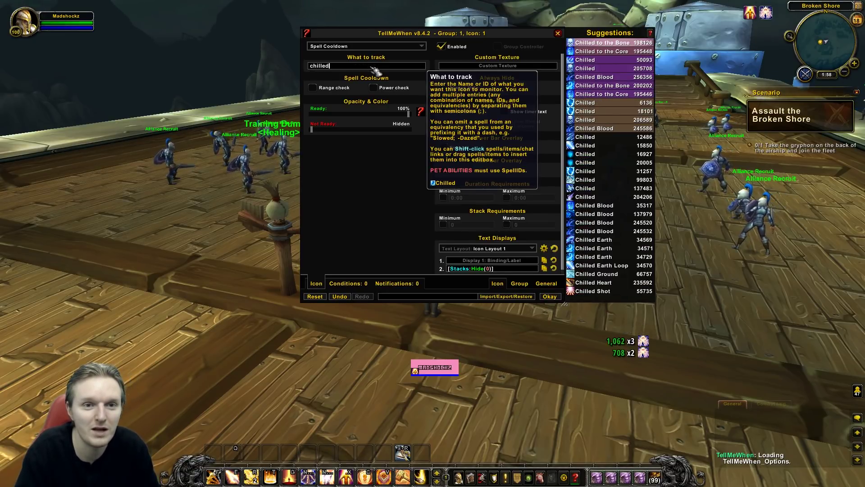
pyautogui.rightClick(590, 130)
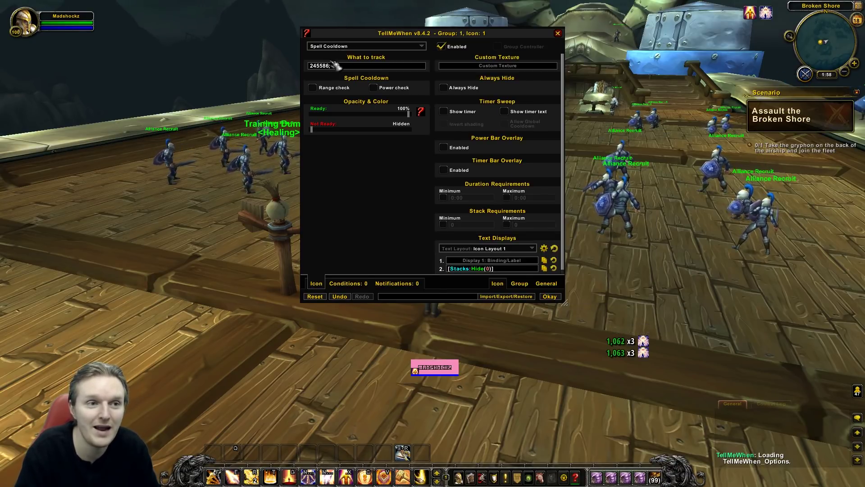
pyautogui.moveTo(342, 66); pyautogui.dragTo(293, 67)
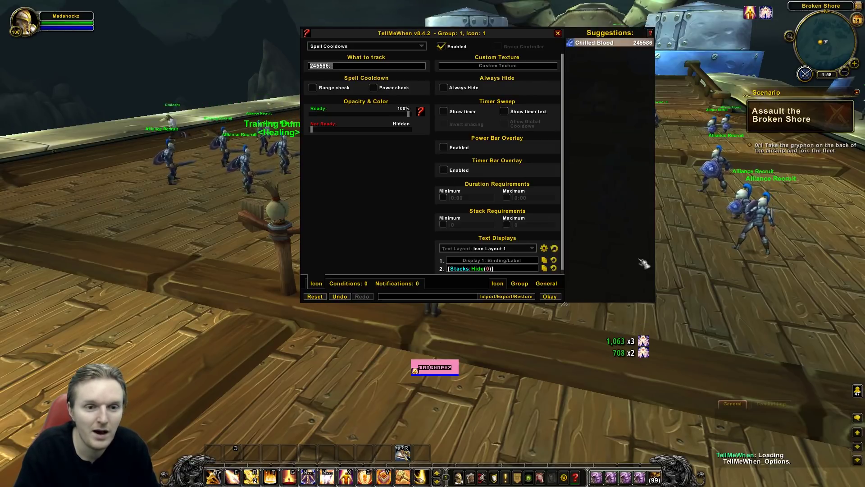
# - Close the icon settings and lock TellMeWhen again with /tmw
pyautogui.click(557, 34)
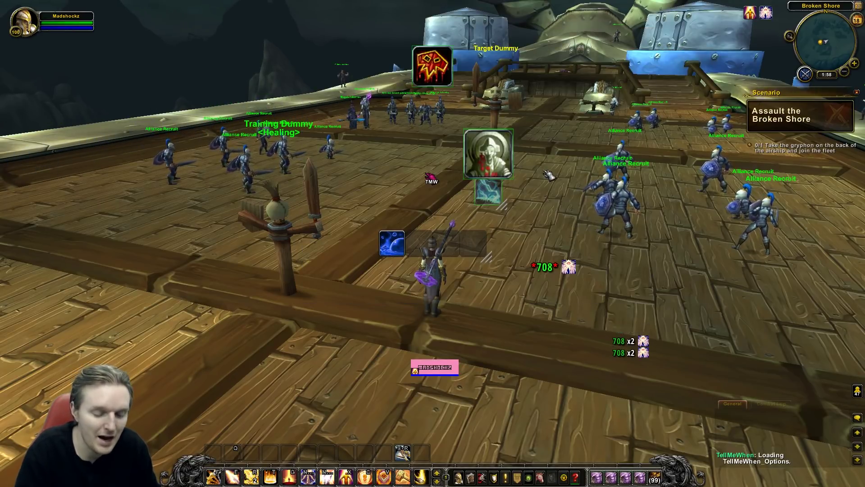
pyautogui.write('/tmw')
pyautogui.press('Return')
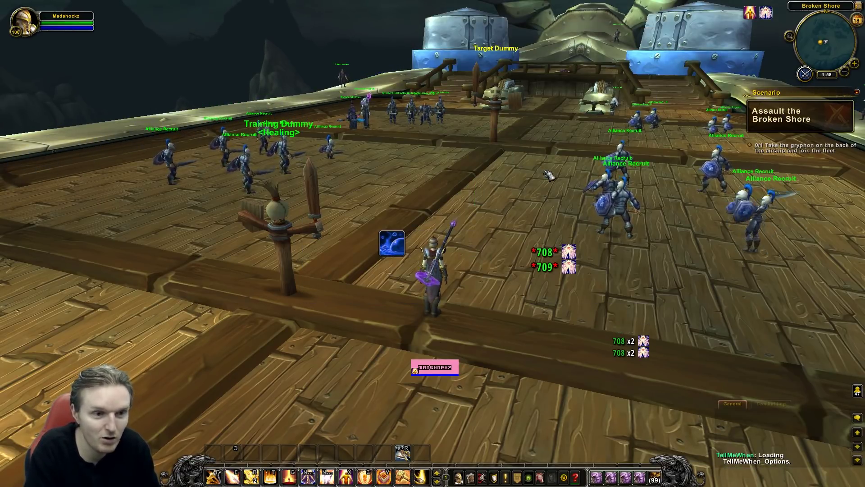
pyautogui.write('/tmw')
pyautogui.press('Return')
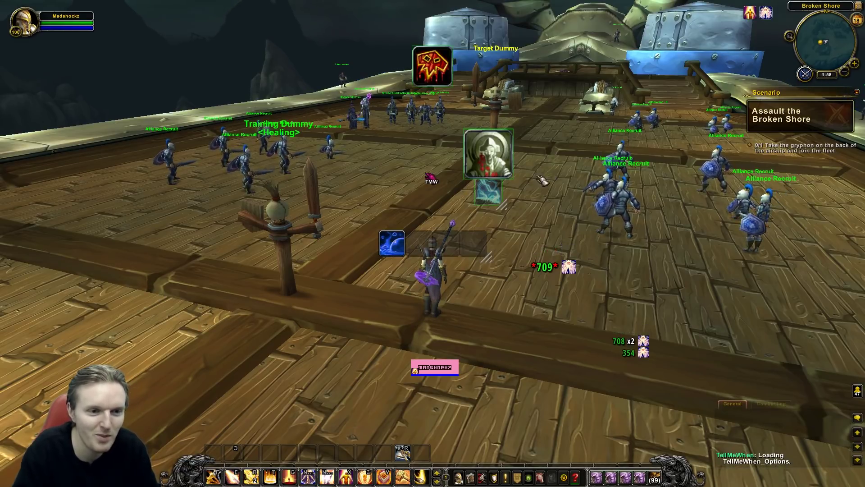
pyautogui.rightClick(390, 246)
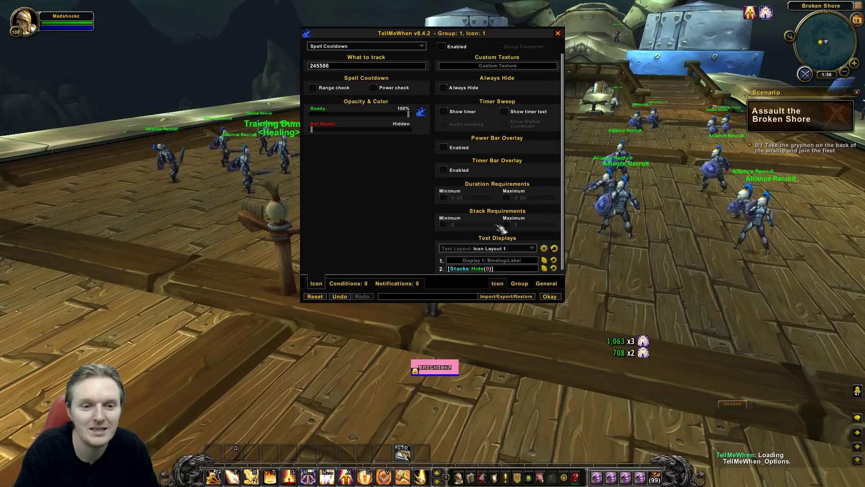
pyautogui.click(555, 299)
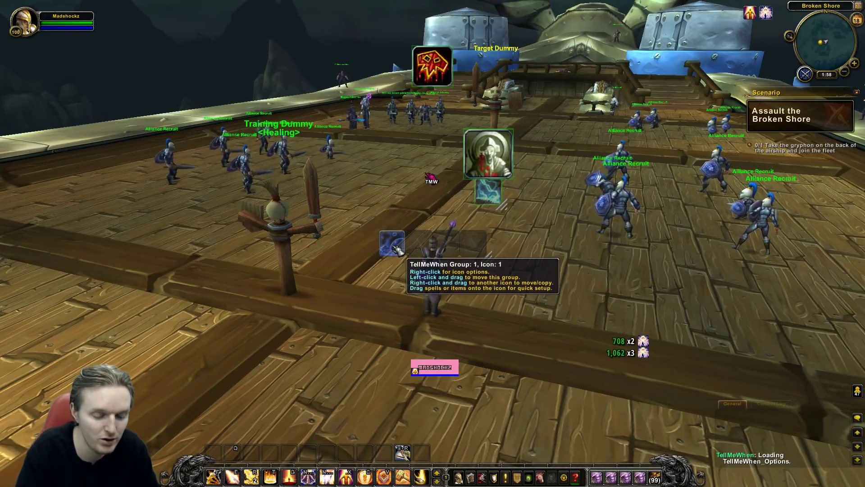
pyautogui.press('Return')
pyautogui.press('Return')
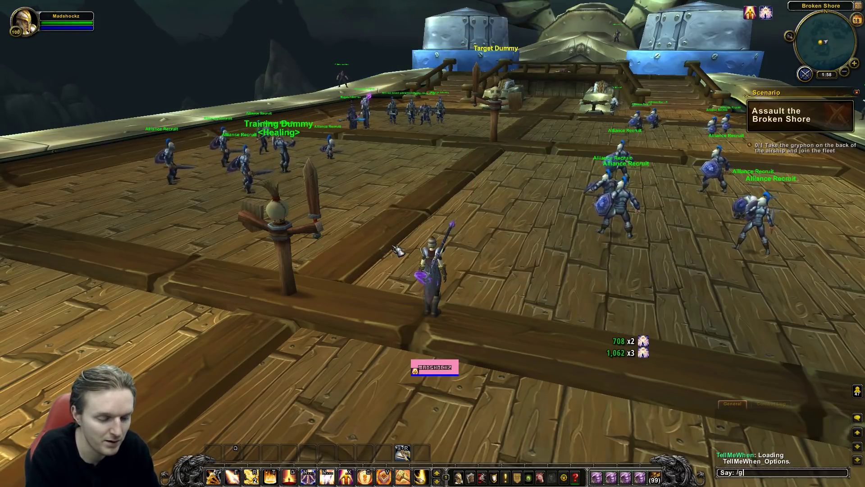
pyautogui.press('Return')
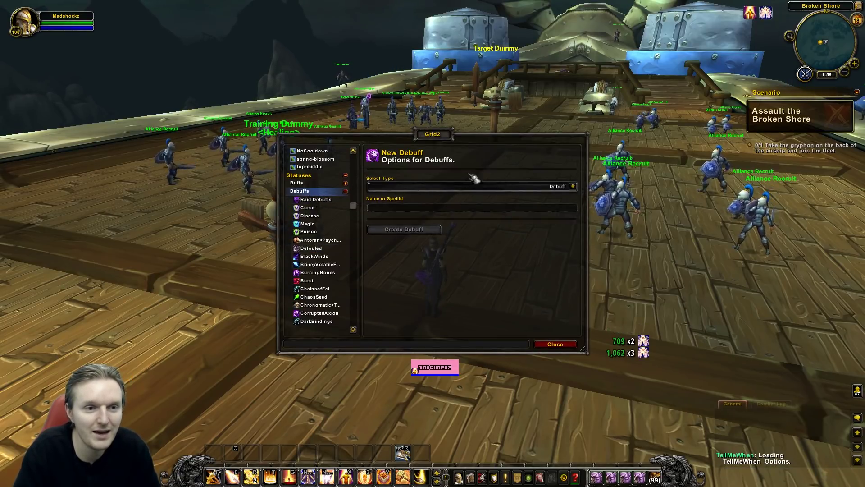
# - Paste 245586 into Name or SpellId, pick Chilled Blood, and create the ChilledBlood debuff
pyautogui.click(403, 209)
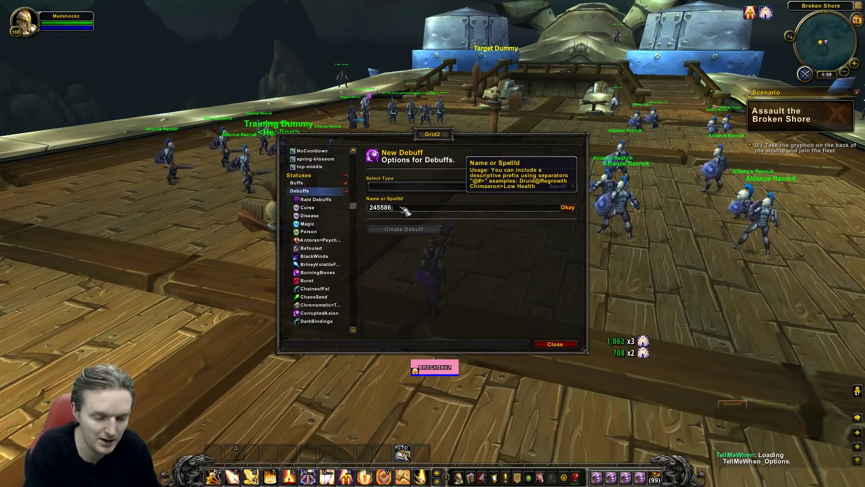
pyautogui.press('BackSpace')
pyautogui.press('BackSpace')
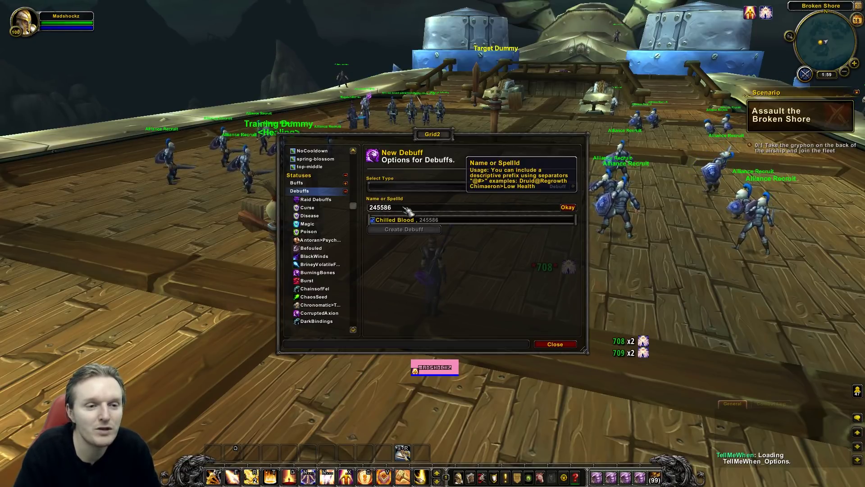
pyautogui.click(437, 221)
pyautogui.click(416, 230)
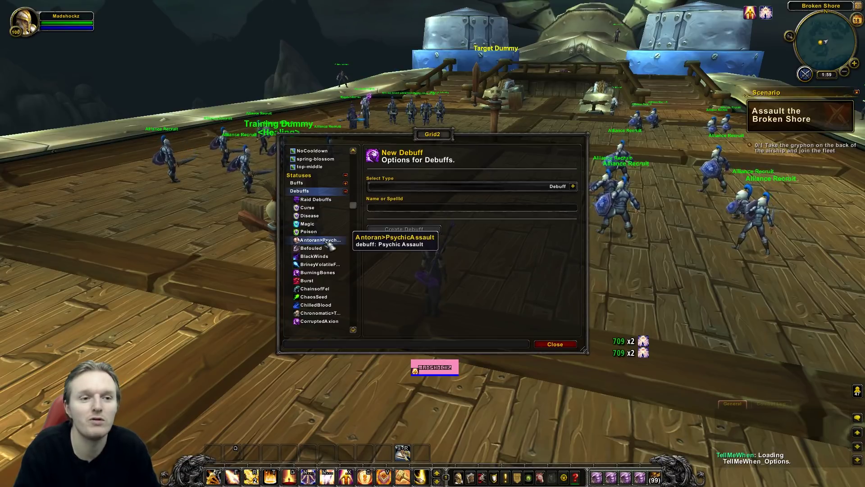
# - Go to the NoCooldown indicator's status settings
pyautogui.scroll(5, 329, 239)
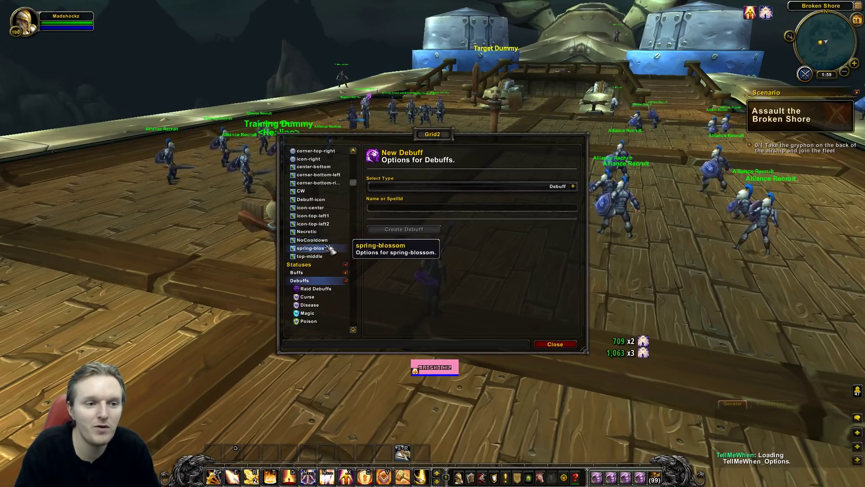
pyautogui.click(316, 239)
pyautogui.scroll(-10, 433, 224)
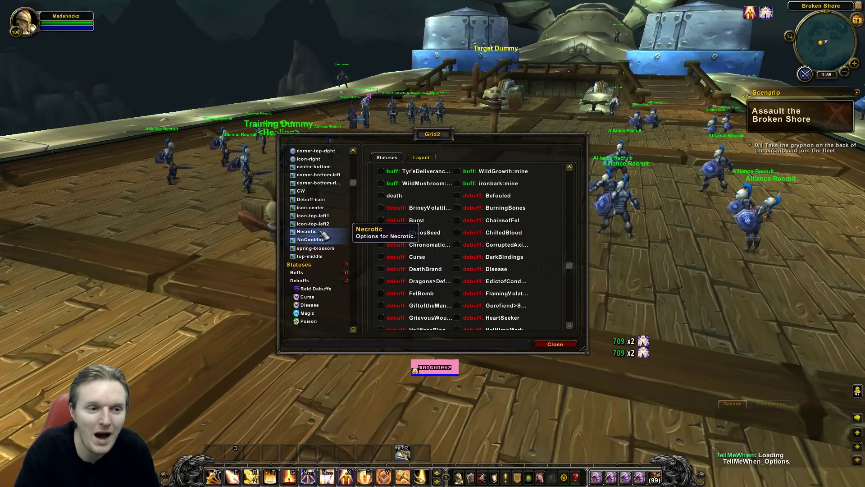
# - Browse Raid Debuffs (Soulbomb) and Debuffs pages, returning to NoCooldown's statuses
pyautogui.click(316, 288)
pyautogui.scroll(-8, 406, 252)
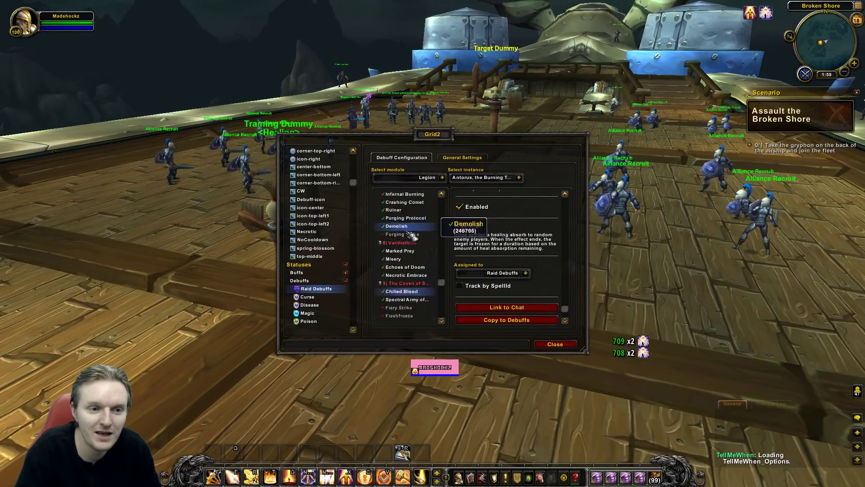
pyautogui.click(397, 275)
pyautogui.scroll(-3, 530, 288)
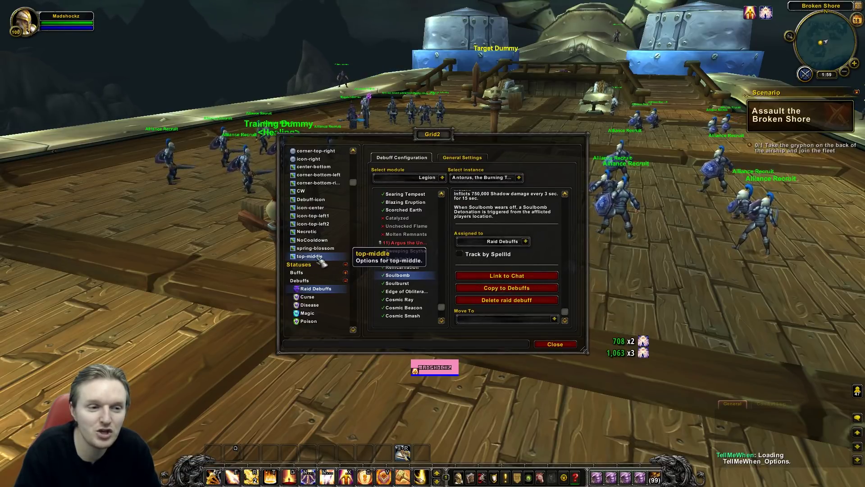
pyautogui.click(321, 239)
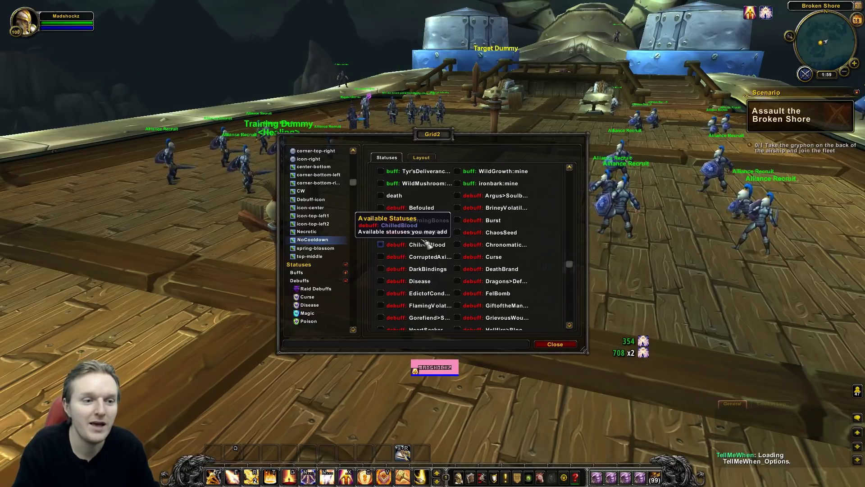
pyautogui.click(318, 280)
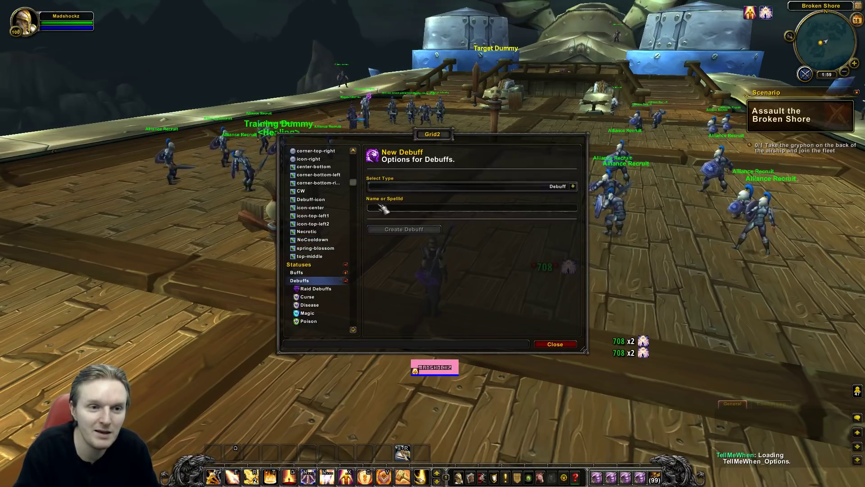
pyautogui.click(321, 240)
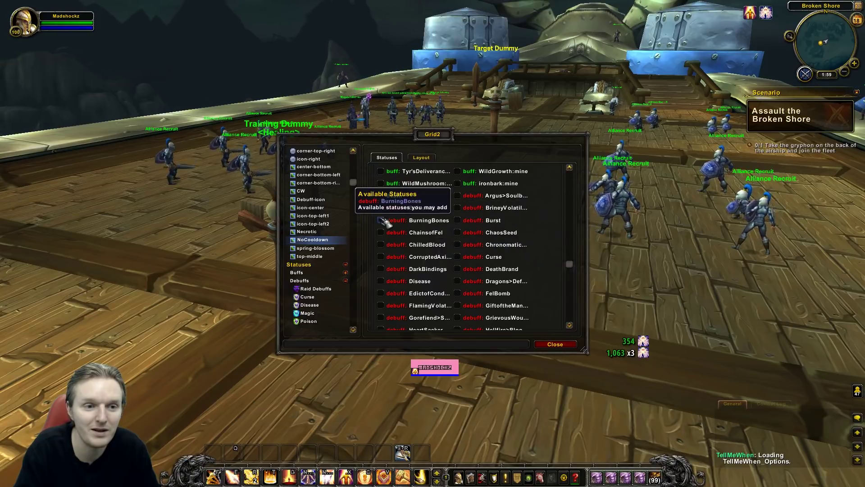
# - Tick debuff: ChilledBlood for the NoCooldown indicator and close Grid2 options
pyautogui.click(389, 248)
pyautogui.scroll(5, 471, 214)
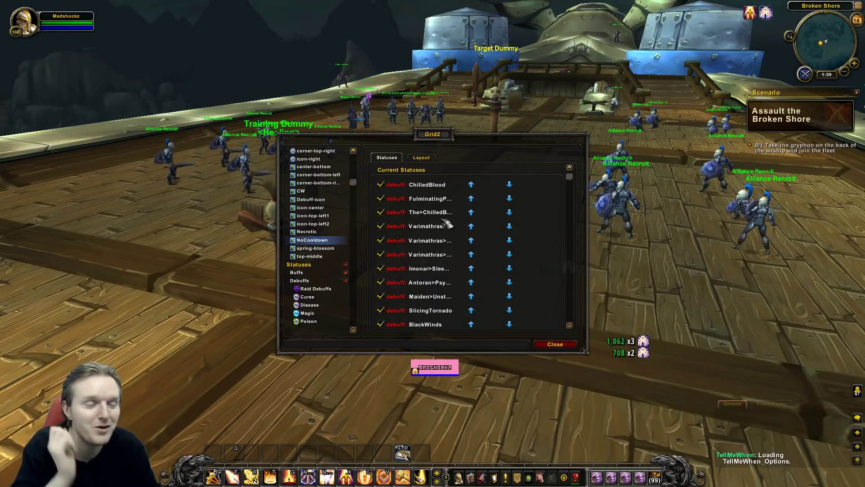
pyautogui.click(557, 345)
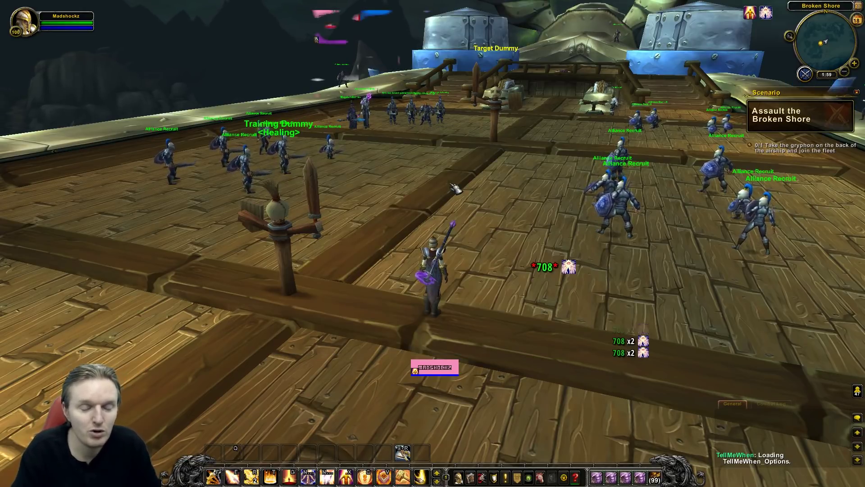
# - Reopen Grid2 options with /grid and go to the general Indicators page
pyautogui.write('/g')
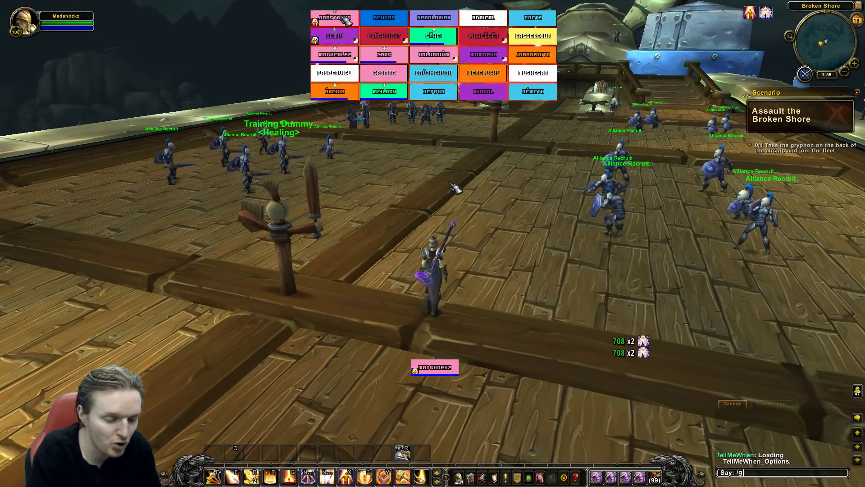
pyautogui.write('eri')
pyautogui.press('BackSpace')
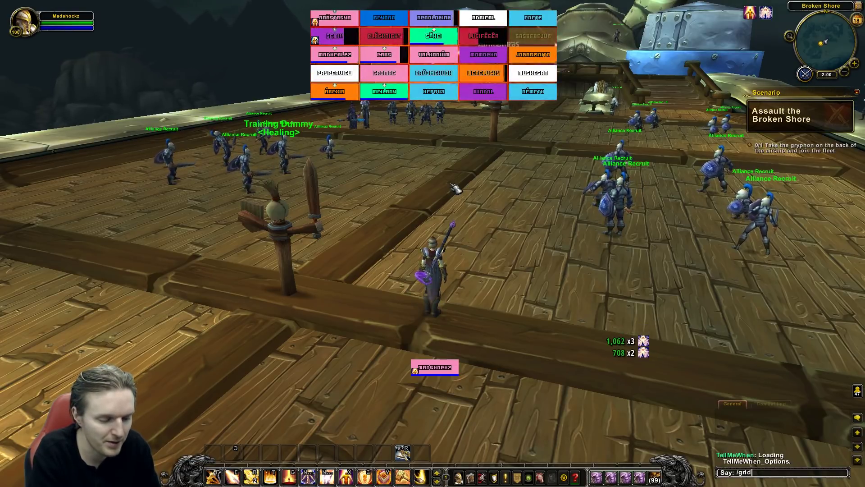
pyautogui.press('Return')
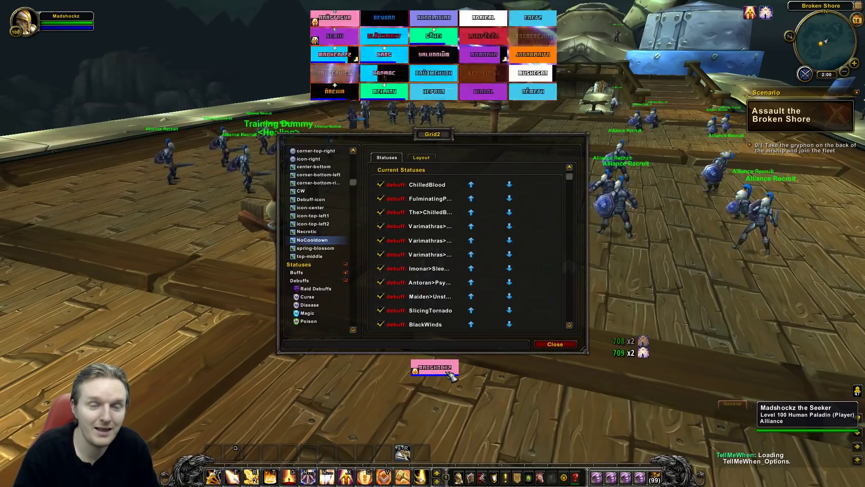
pyautogui.scroll(5, 329, 225)
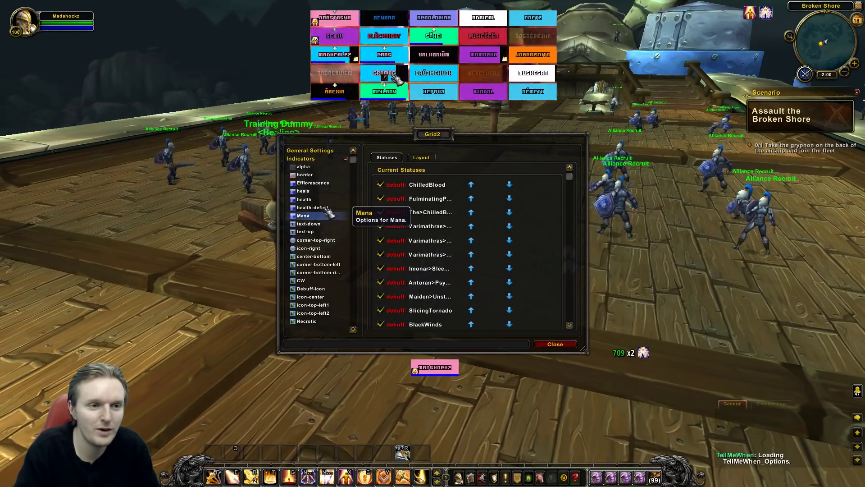
pyautogui.click(337, 160)
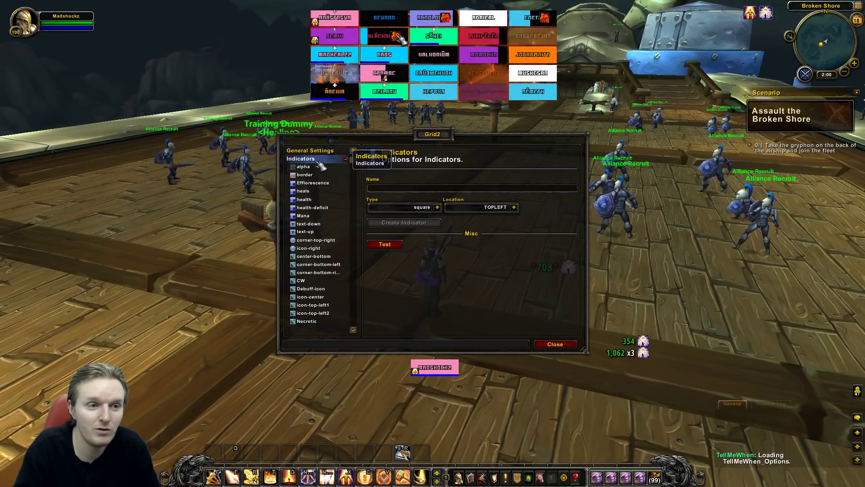
# - Change the health bar's Frame Texture to Grid2 Flat after briefly trying Blizzard
pyautogui.click(318, 201)
pyautogui.click(453, 157)
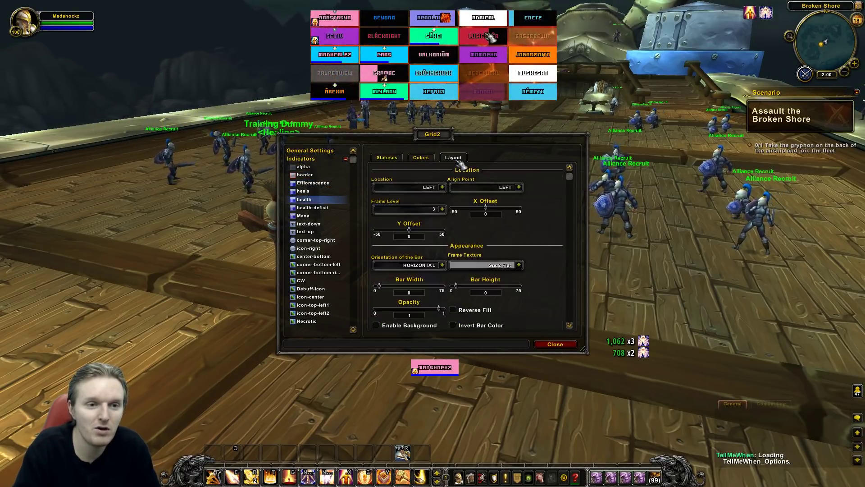
pyautogui.click(518, 270)
pyautogui.click(502, 289)
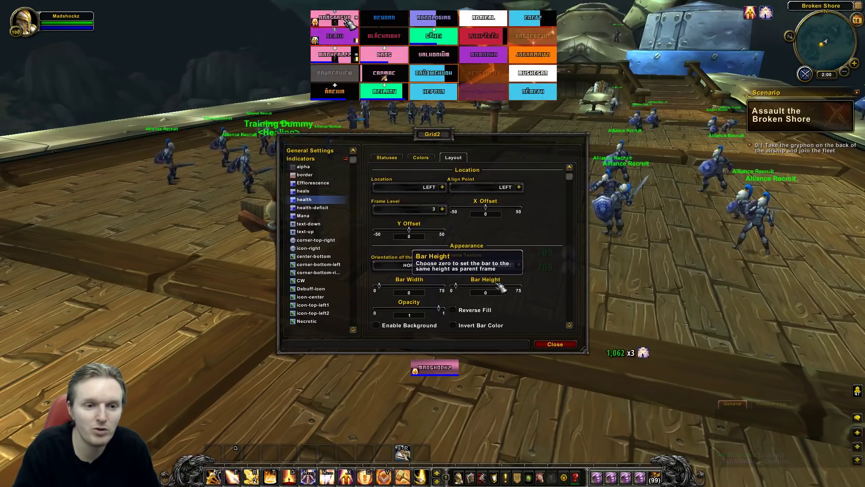
pyautogui.click(518, 266)
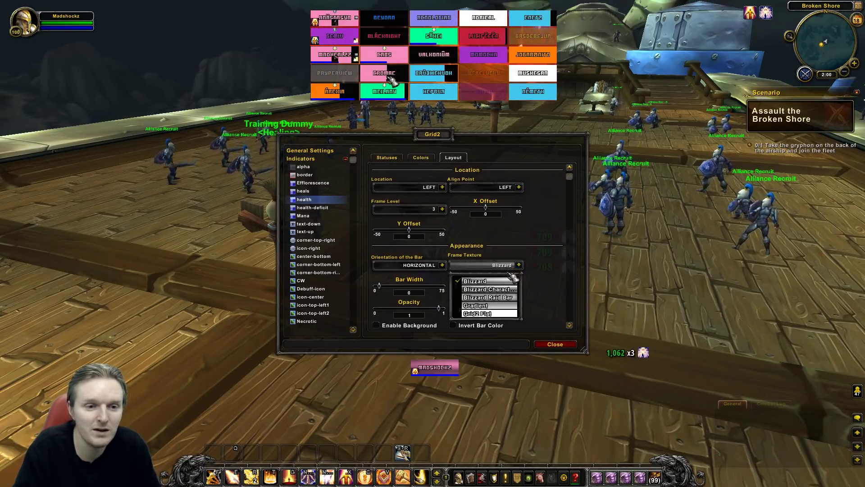
pyautogui.click(480, 314)
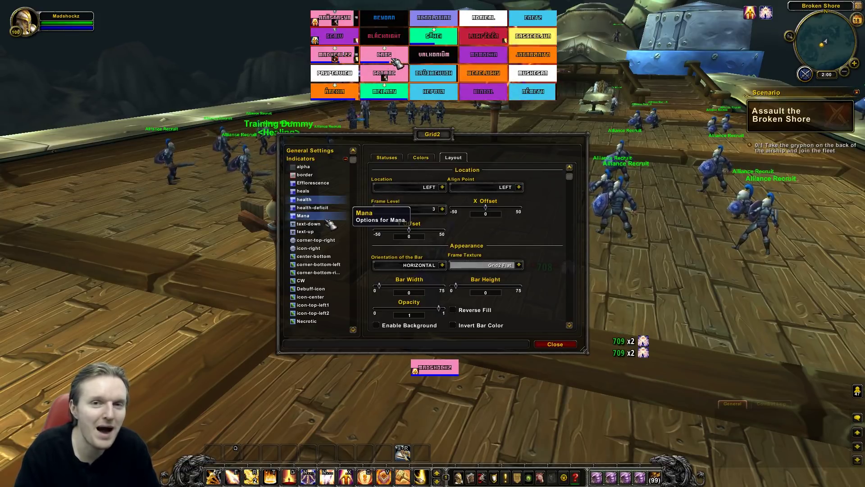
pyautogui.click(315, 226)
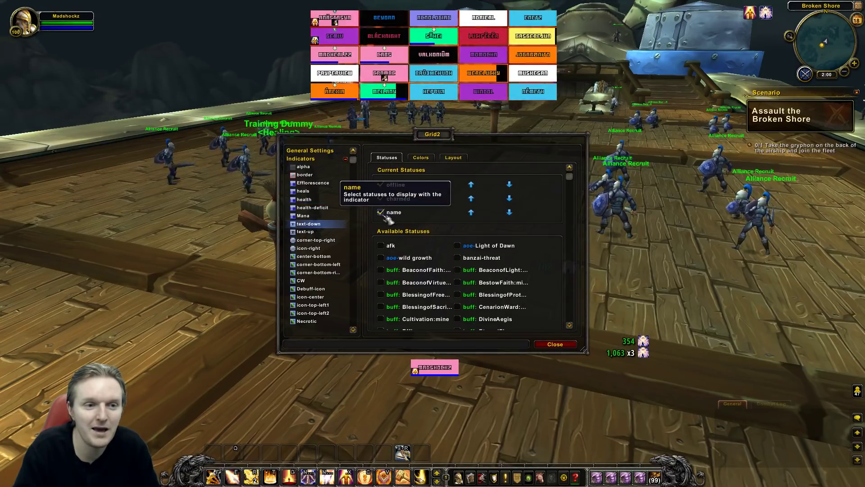
# - Check text-down's Layout font list, leaving HOOGE (xCT), then close Grid2
pyautogui.click(453, 158)
pyautogui.scroll(-1, 555, 226)
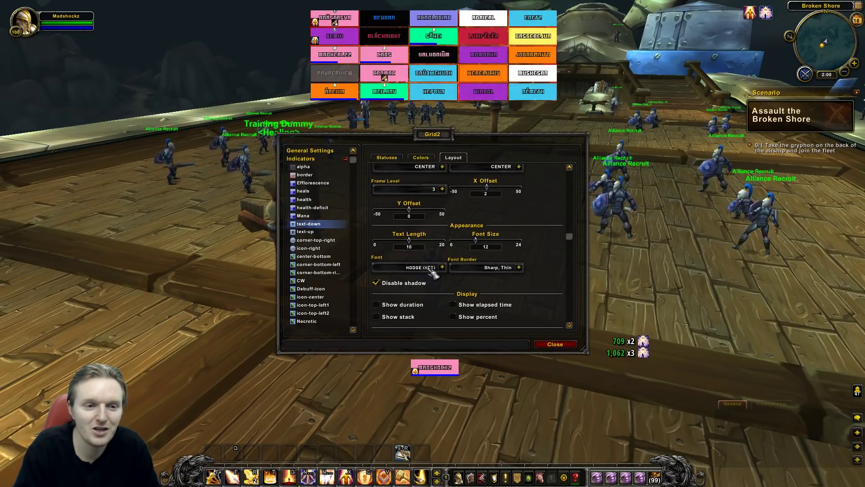
pyautogui.click(442, 268)
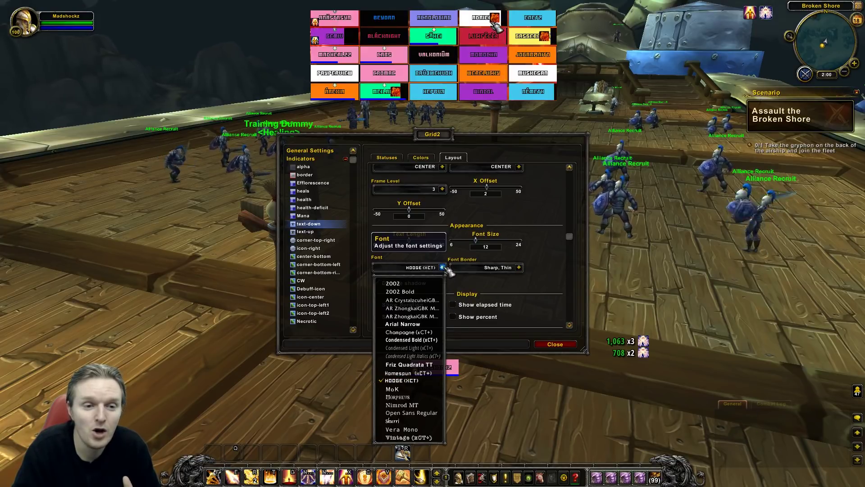
pyautogui.click(561, 348)
# - Open AddOns from the Game Menu, scroll to verify xCT+ is enabled, and cancel
pyautogui.press('Escape')
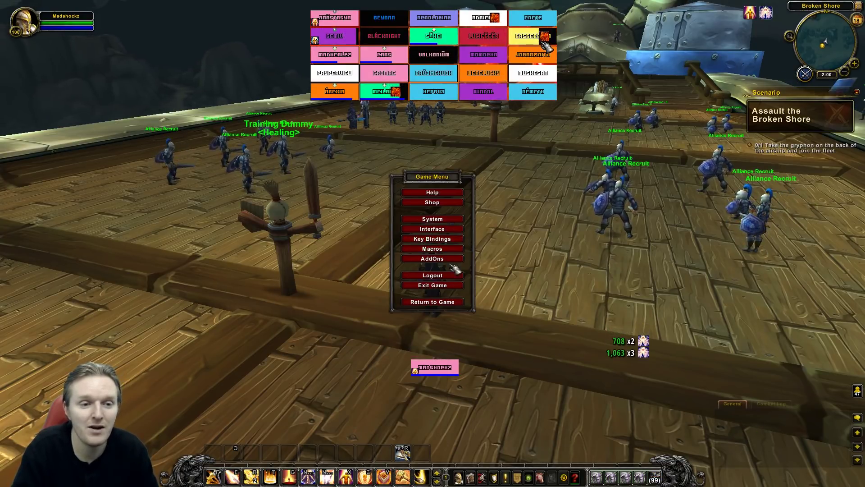
pyautogui.click(432, 267)
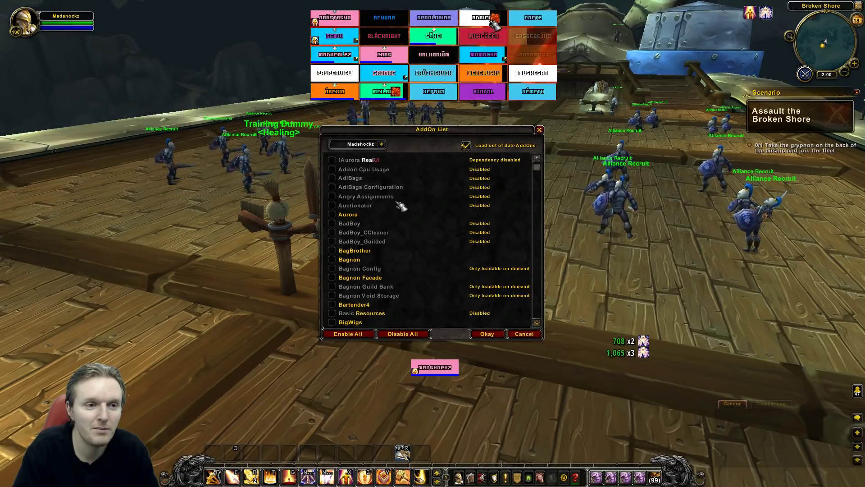
pyautogui.scroll(-20, 400, 206)
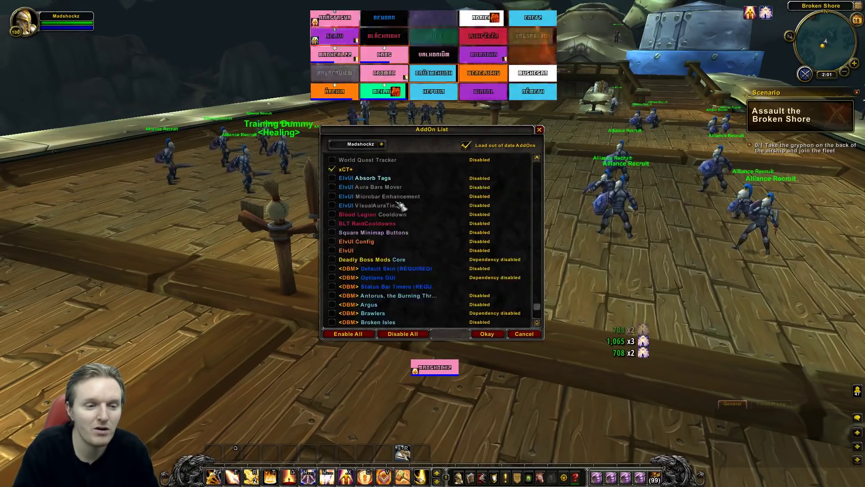
pyautogui.scroll(-5, 401, 206)
pyautogui.scroll(6, 348, 205)
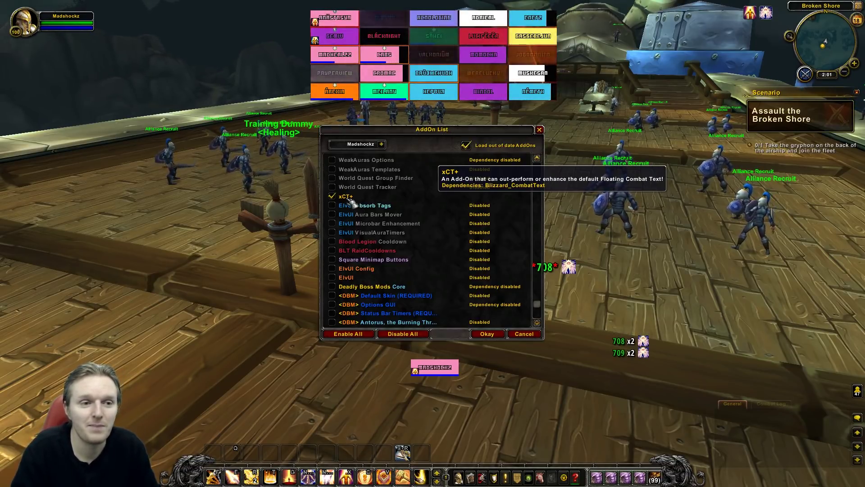
pyautogui.click(534, 336)
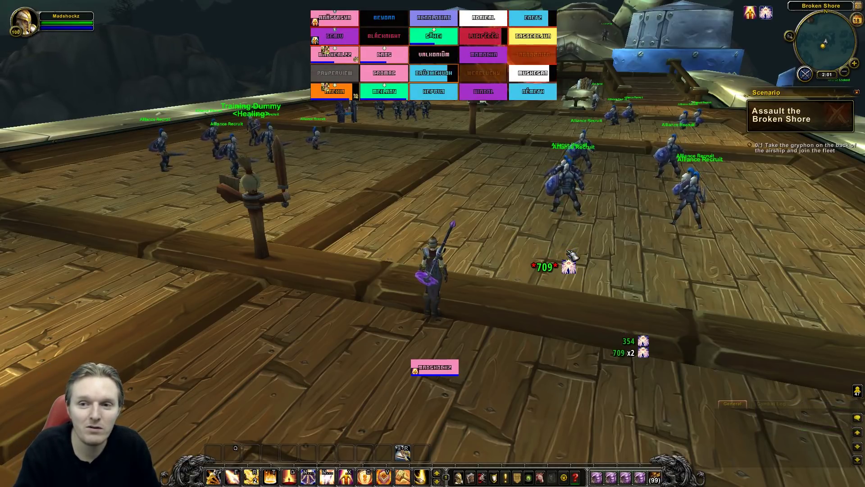
# - Turn the camera briefly, then reopen Grid2 options by entering /grid2 in chat
pyautogui.press('a')
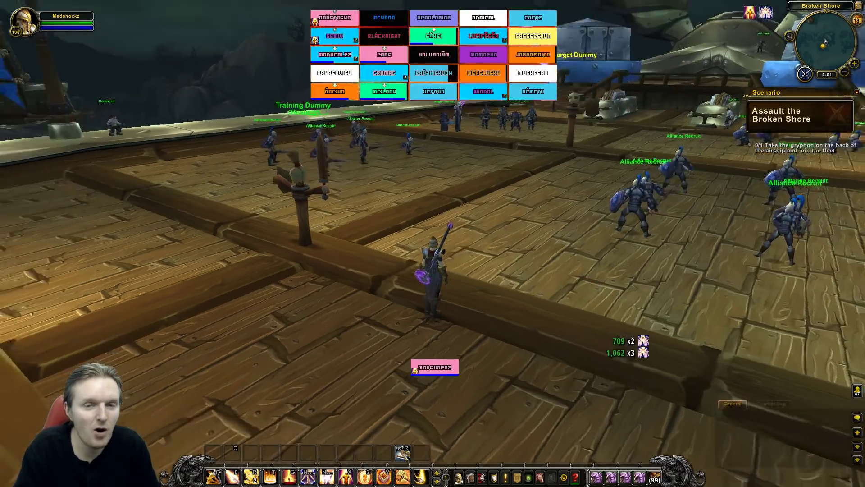
pyautogui.press('d')
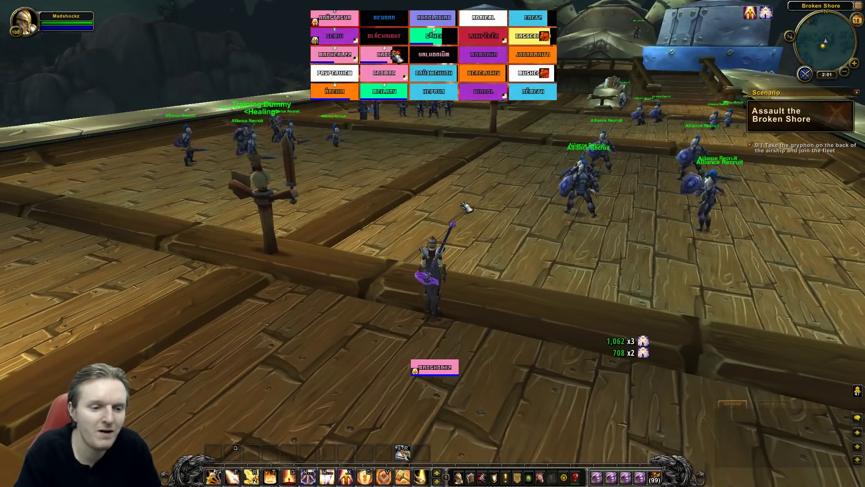
pyautogui.press('Return')
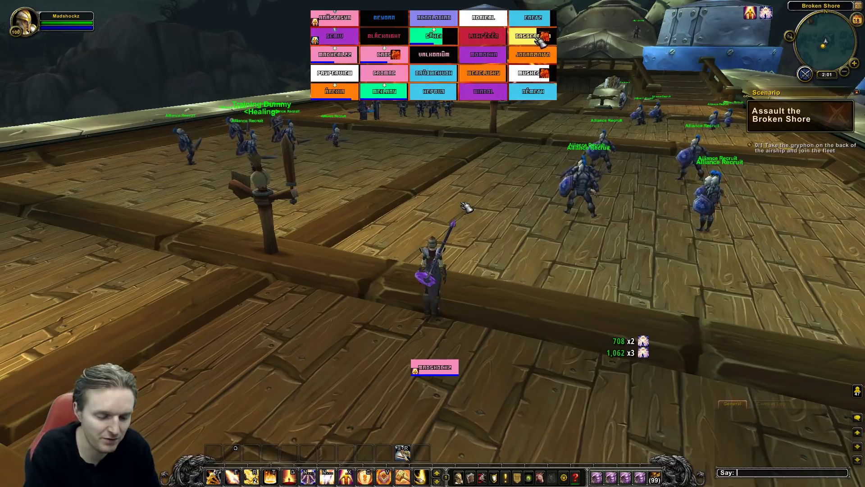
pyautogui.write('/grid')
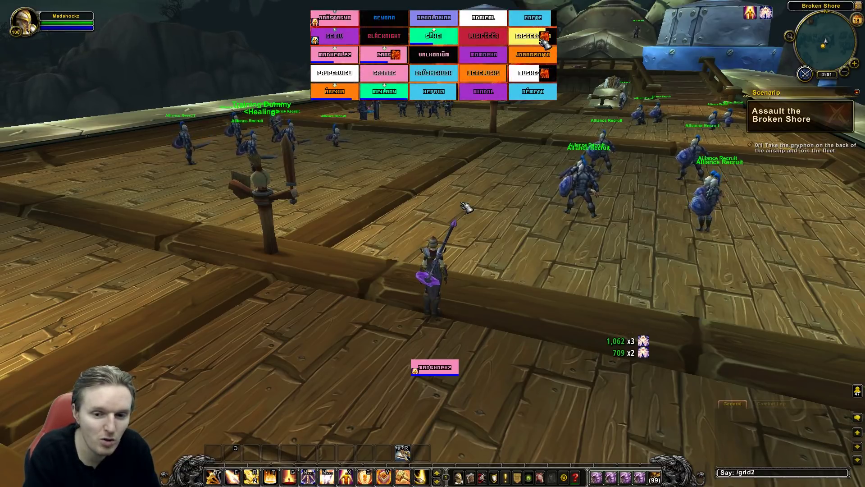
pyautogui.write('2')
pyautogui.press('Return')
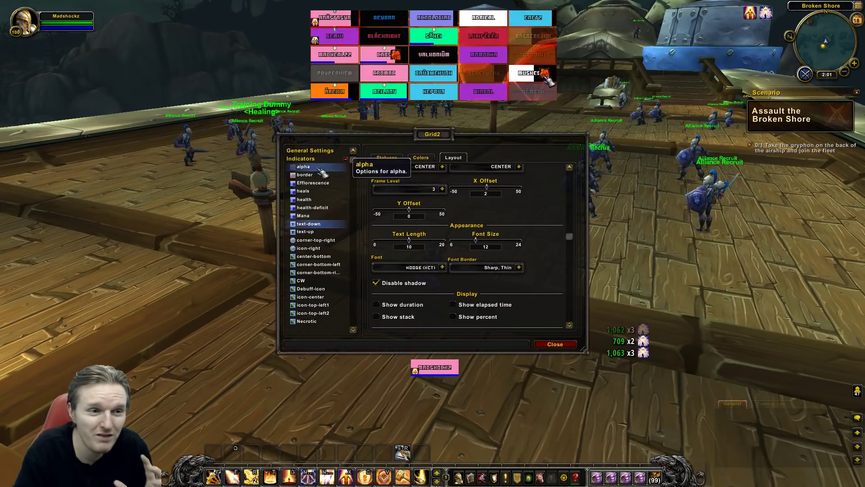
# - Collapse Indicators and expand Statuses to view the Debuffs status options
pyautogui.click(345, 159)
pyautogui.click(345, 167)
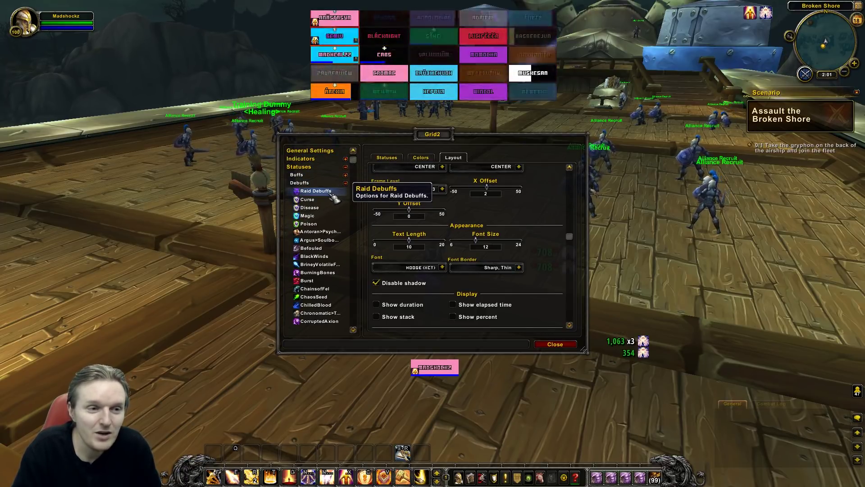
pyautogui.click(313, 183)
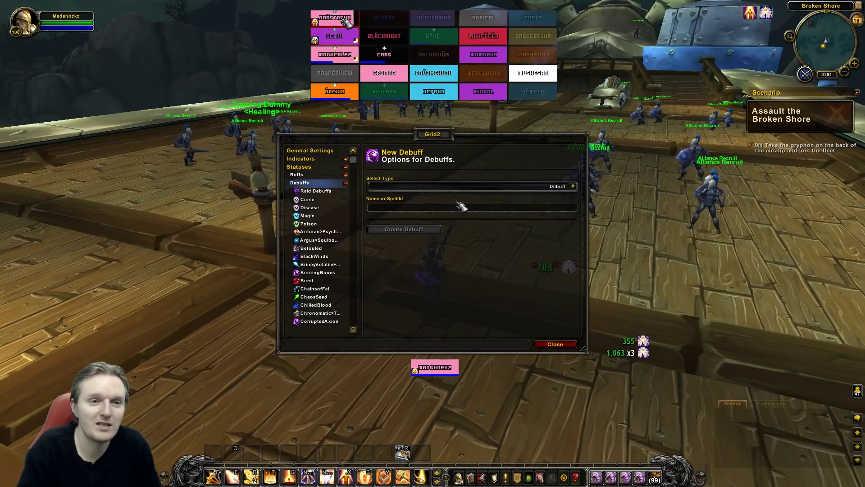
# - Show the NoCooldown indicator's layout settings, down to stack text, cooldown and animation options
pyautogui.click(320, 159)
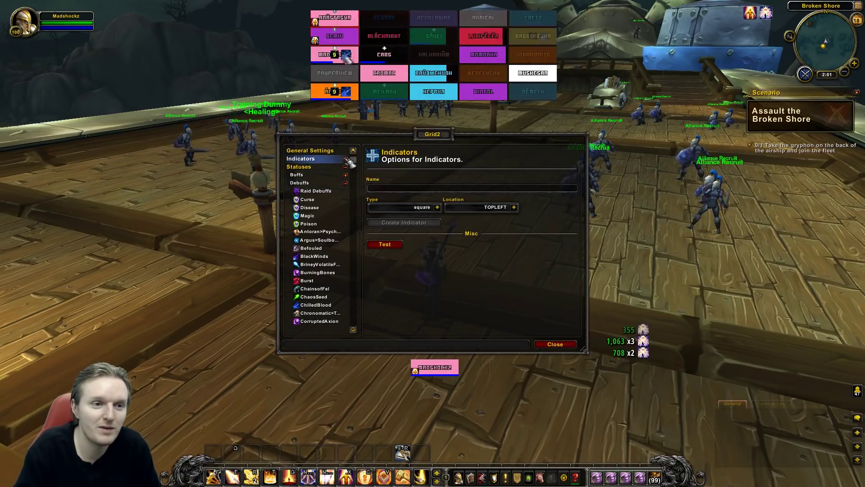
pyautogui.click(346, 160)
pyautogui.scroll(-2, 333, 270)
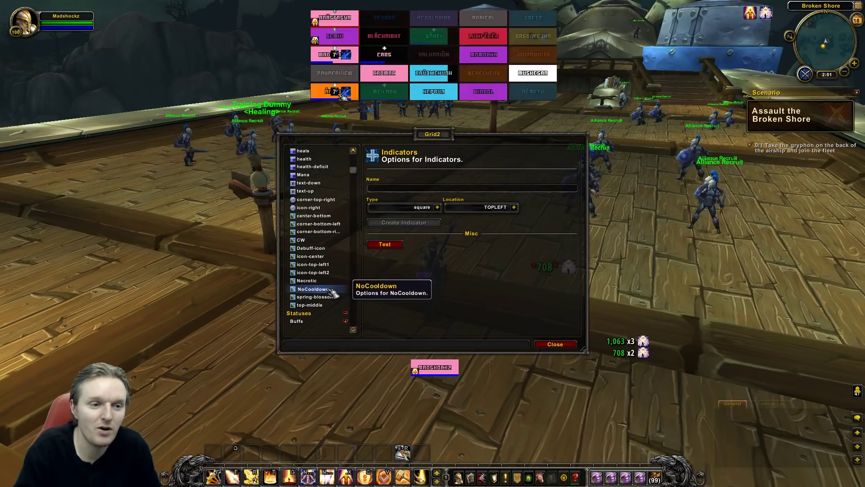
pyautogui.click(333, 290)
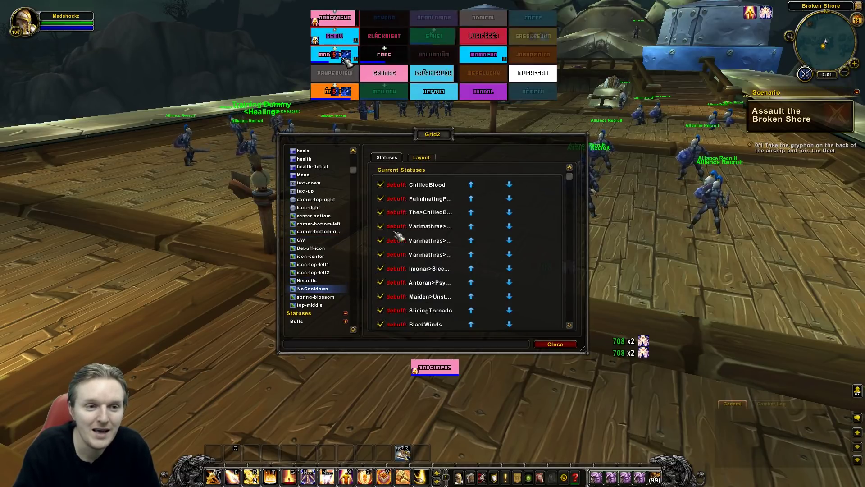
pyautogui.click(428, 158)
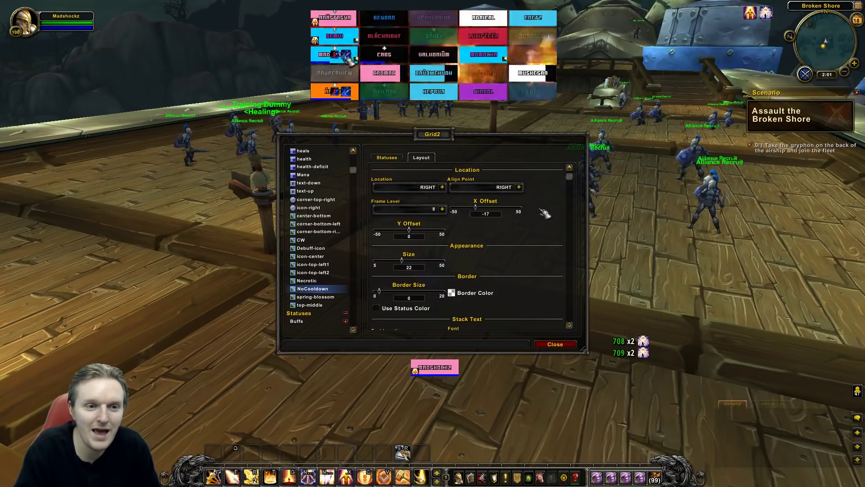
pyautogui.scroll(-5, 547, 220)
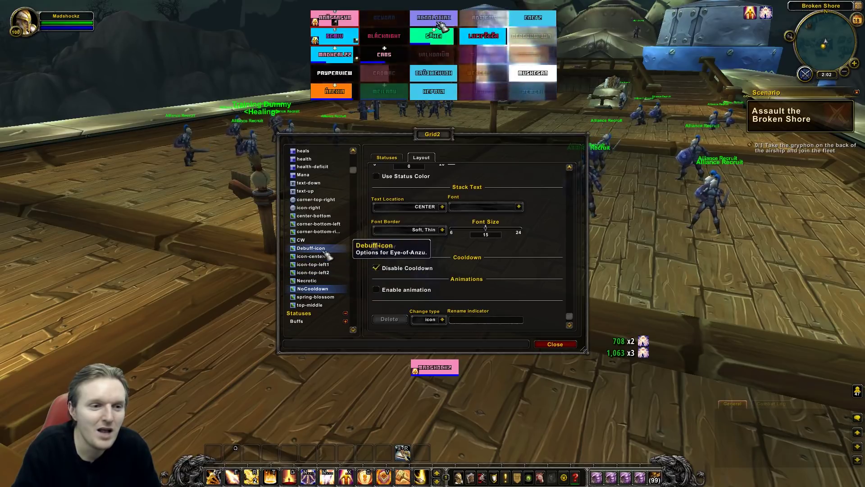
# - Look through the icon indicators and select icon-top-left1
pyautogui.click(316, 298)
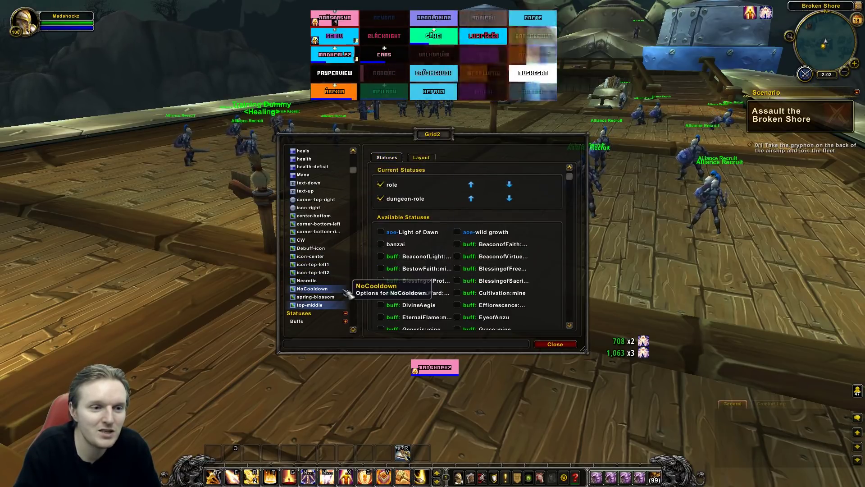
pyautogui.click(316, 291)
pyautogui.click(317, 280)
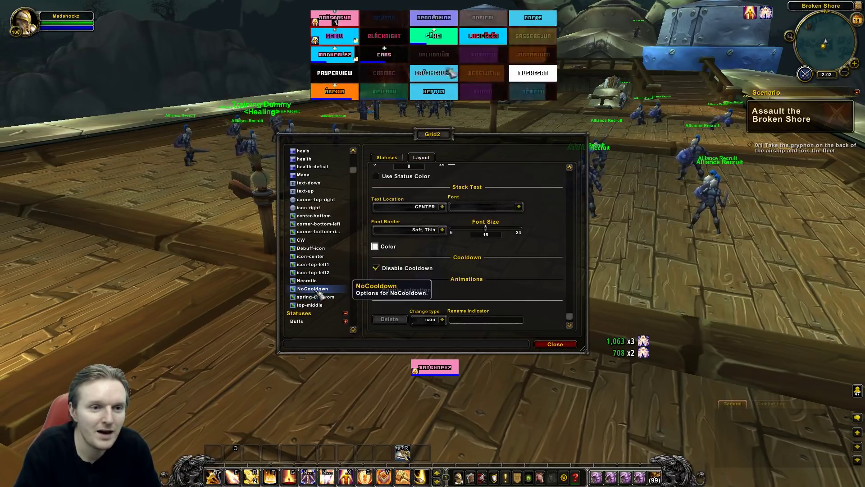
pyautogui.click(315, 288)
pyautogui.click(315, 273)
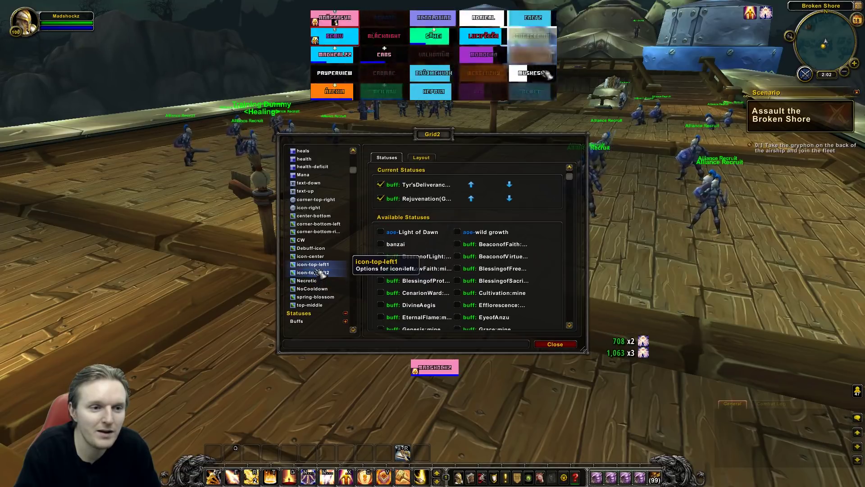
pyautogui.click(315, 265)
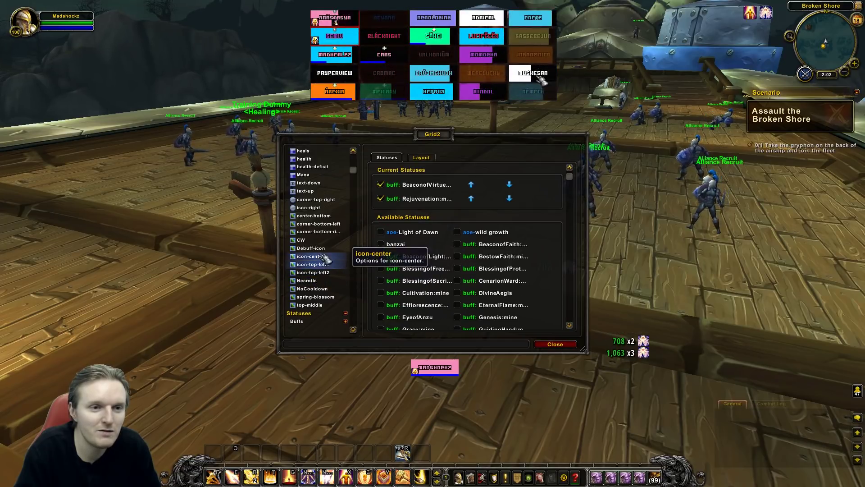
# - Enable the zoom animation in icon-top-left1's layout settings, then close Grid2 options
pyautogui.click(421, 157)
pyautogui.scroll(-5, 496, 242)
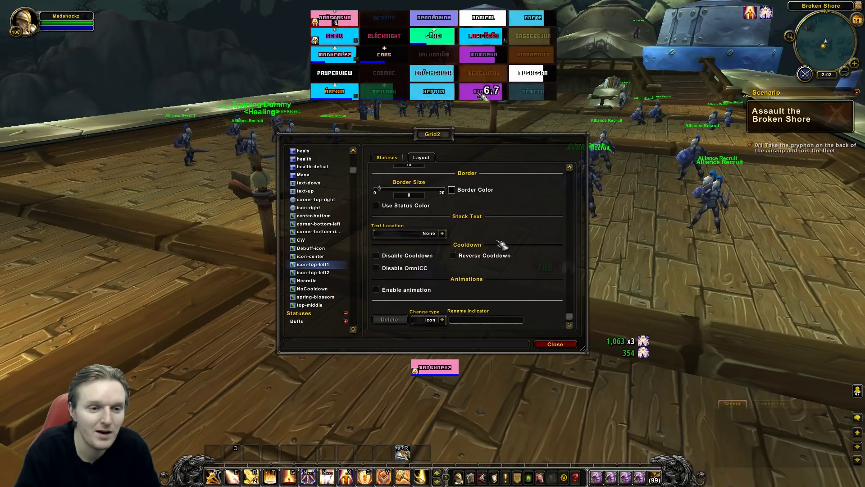
pyautogui.click(377, 290)
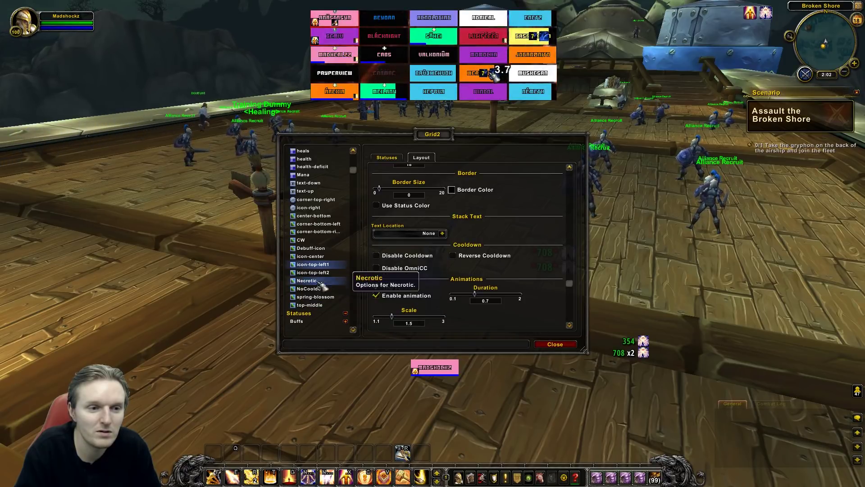
pyautogui.click(555, 343)
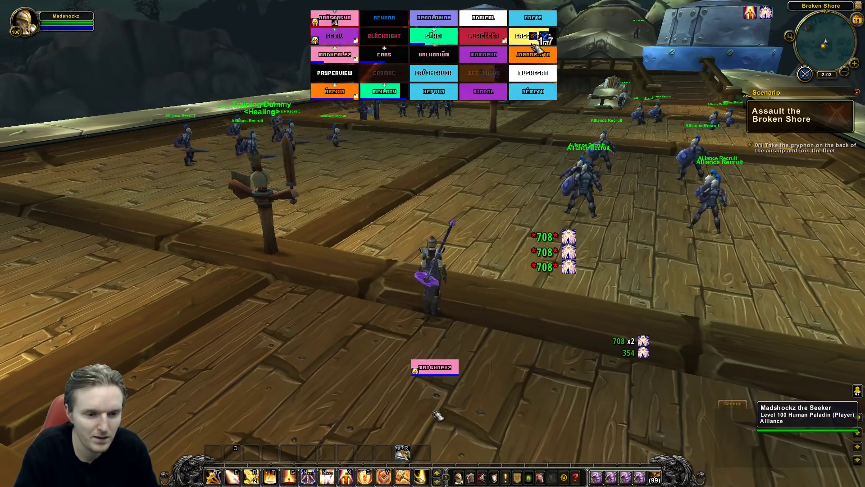
# - Cast Beacon of Light on your paladin, cancelling and recasting it to watch the icon animate
pyautogui.click(471, 477)
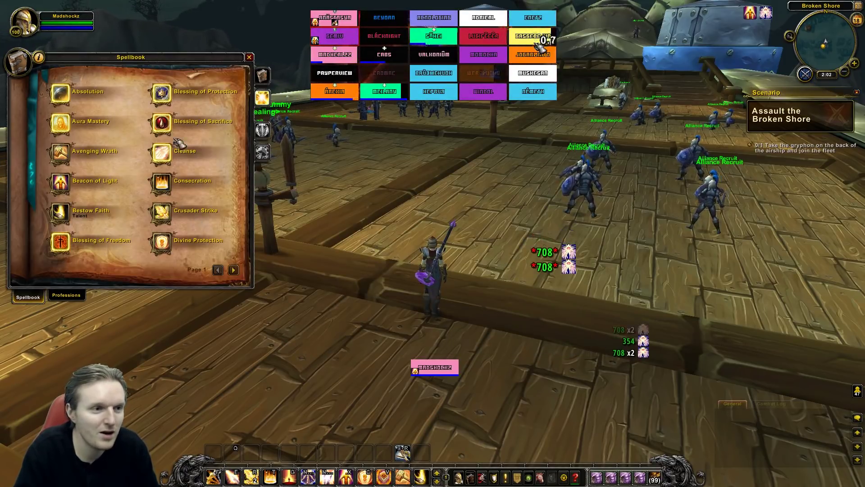
pyautogui.click(66, 184)
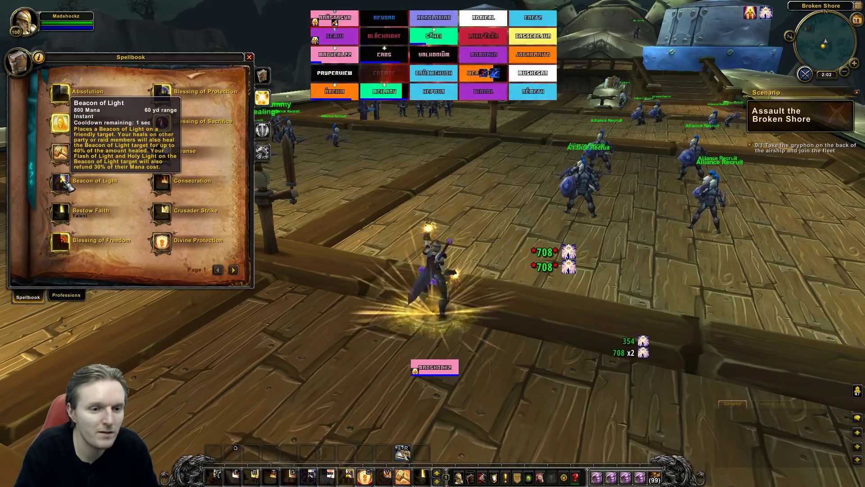
pyautogui.rightClick(750, 14)
pyautogui.click(65, 181)
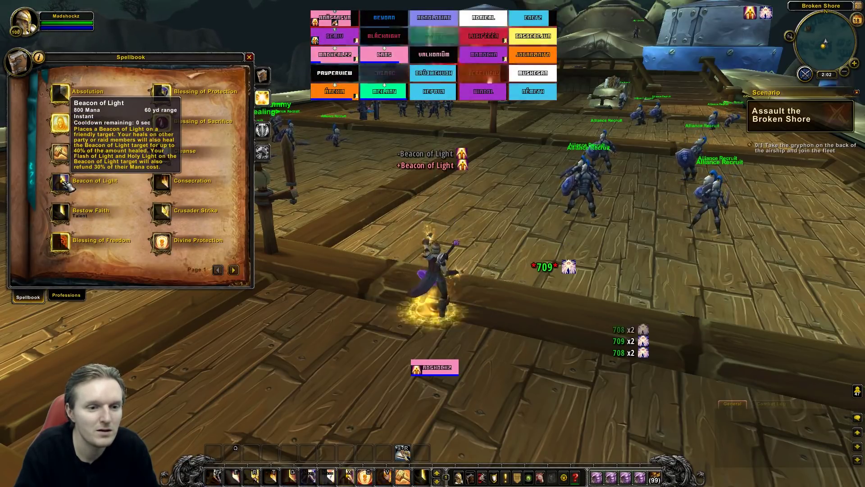
pyautogui.rightClick(751, 14)
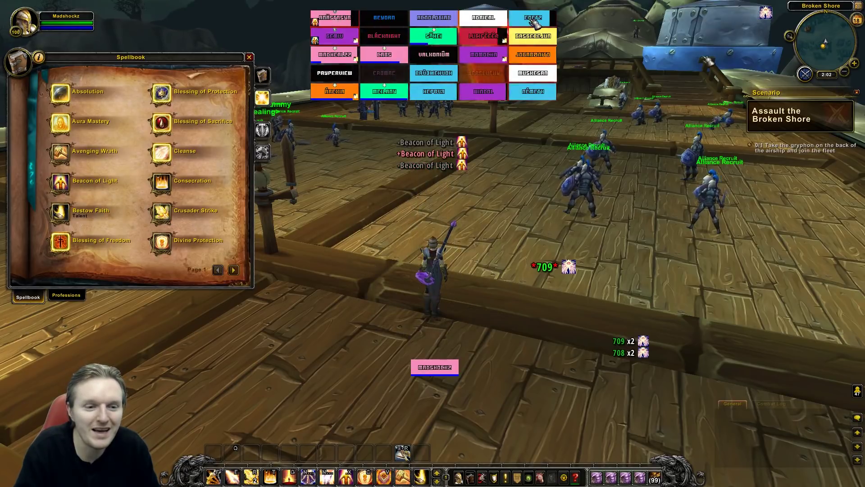
pyautogui.click(60, 181)
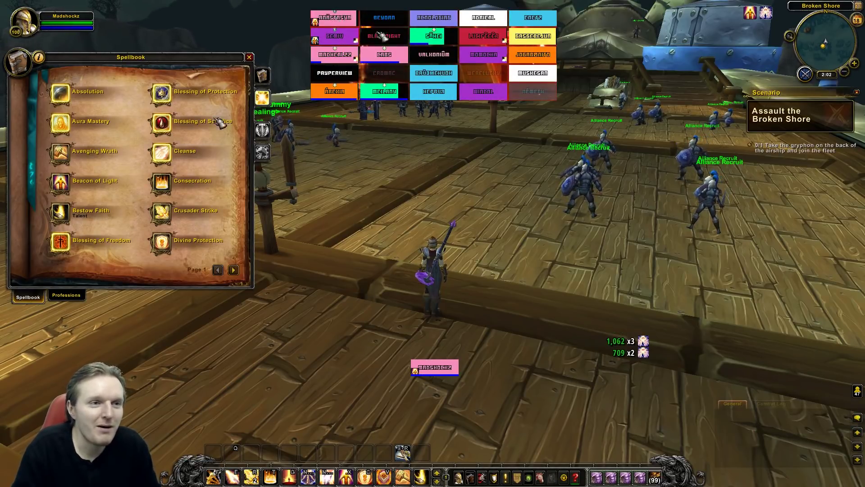
# - Close the spellbook and open Grid2's General Settings Layouts page via /grid2
pyautogui.press('Escape')
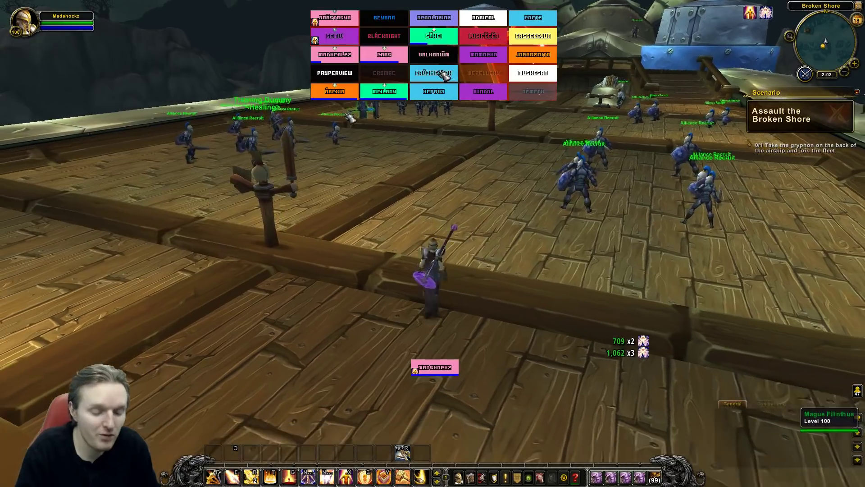
pyautogui.press('Return')
pyautogui.write('/grid2')
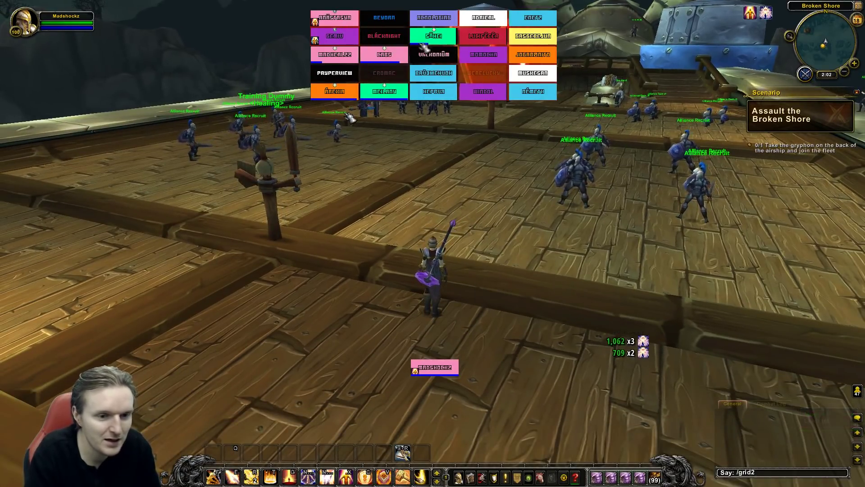
pyautogui.press('Return')
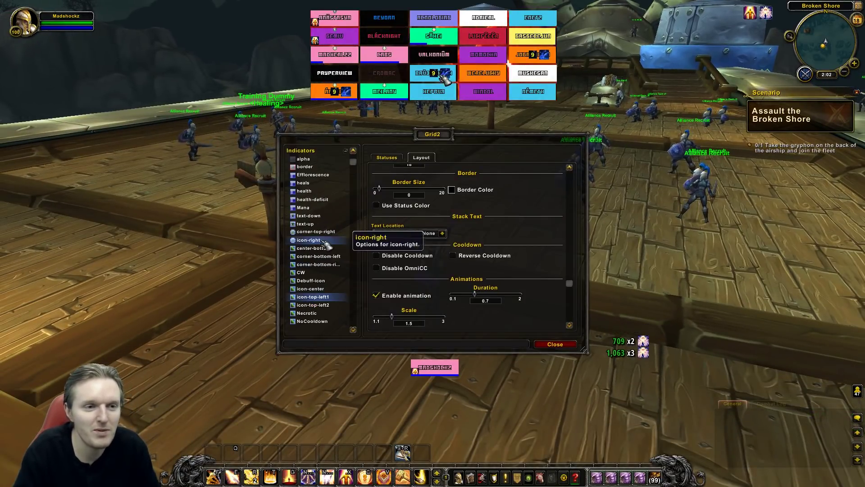
pyautogui.click(310, 151)
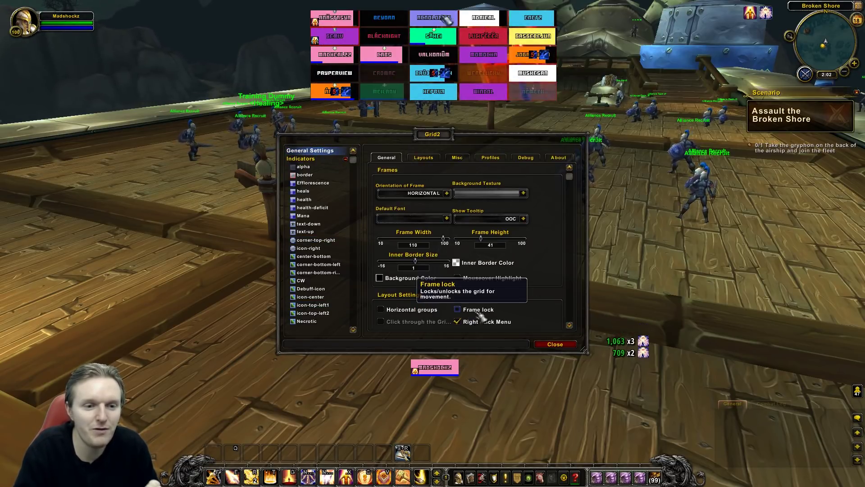
pyautogui.click(426, 158)
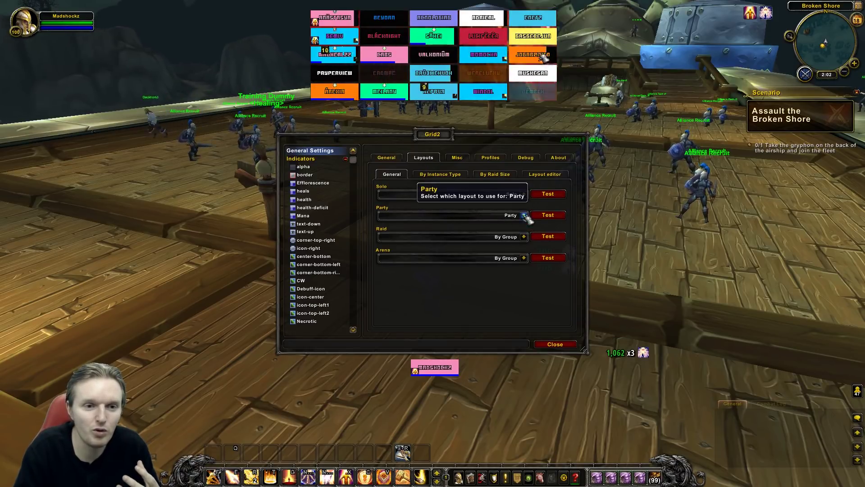
# - Preview the raid, party and solo layouts with test frames, repositioning frames and window
pyautogui.click(548, 236)
pyautogui.moveTo(402, 368); pyautogui.dragTo(182, 225)
pyautogui.moveTo(441, 135); pyautogui.dragTo(605, 124)
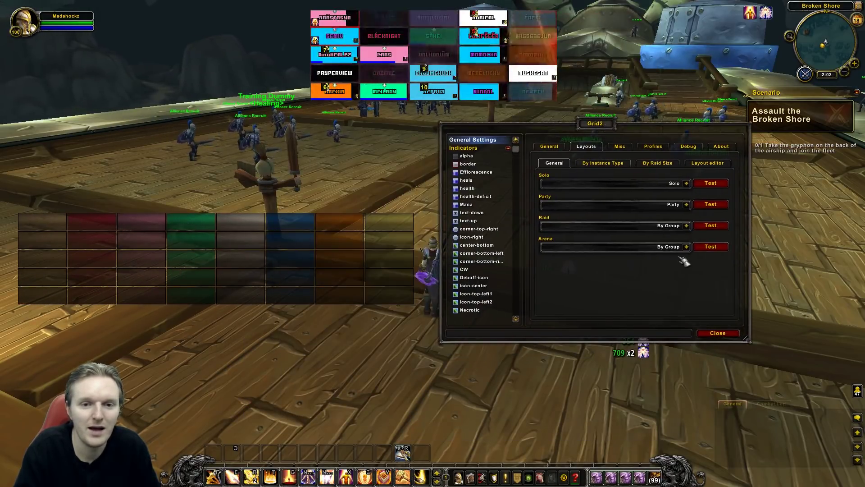
pyautogui.click(711, 226)
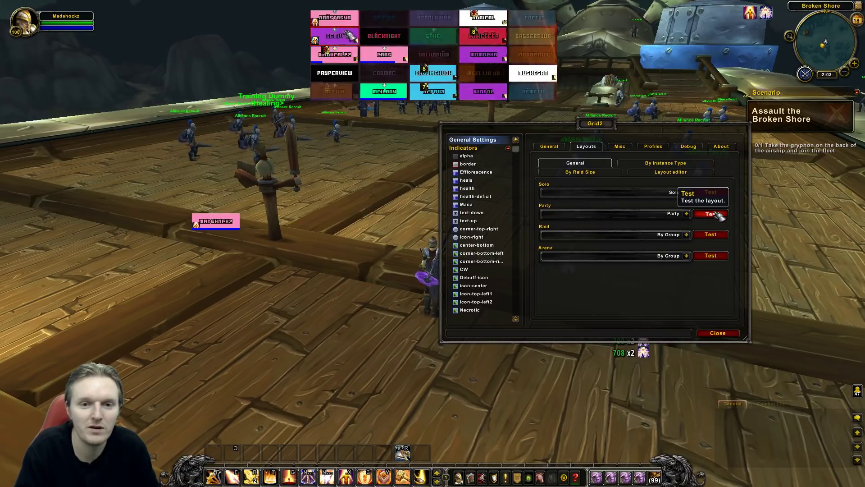
pyautogui.click(716, 214)
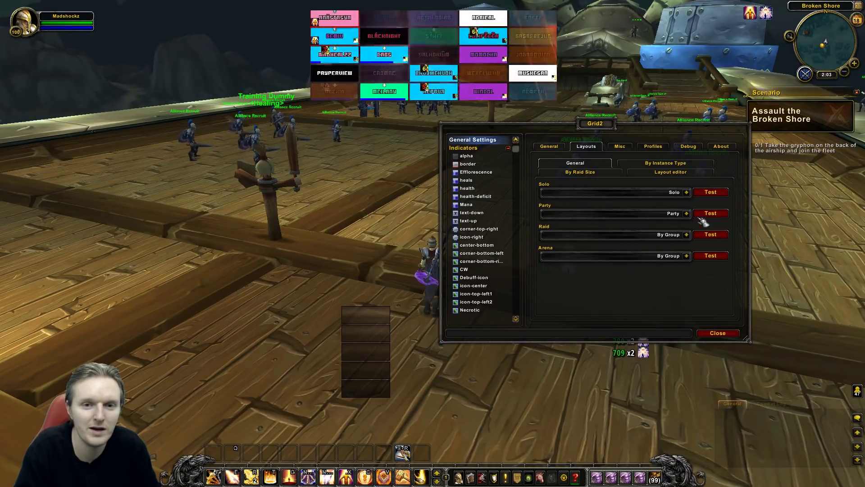
pyautogui.click(716, 192)
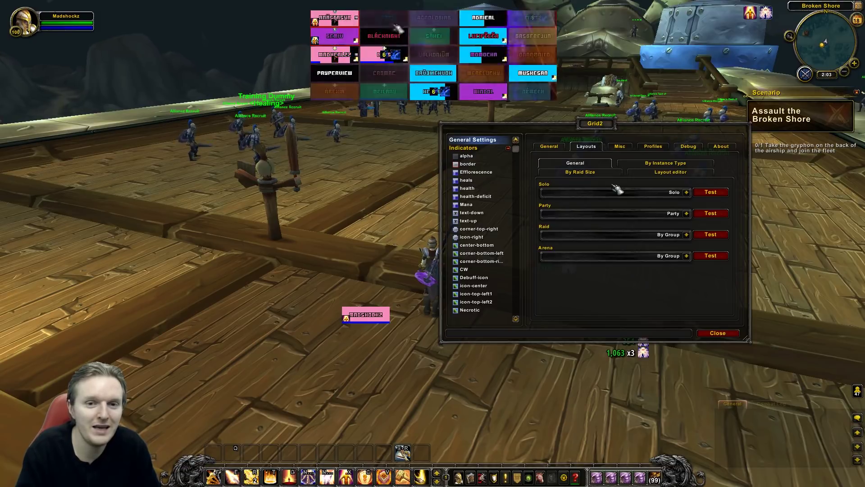
# - Set the Raid layout to By Group w/Pets and close Grid2 options
pyautogui.click(686, 234)
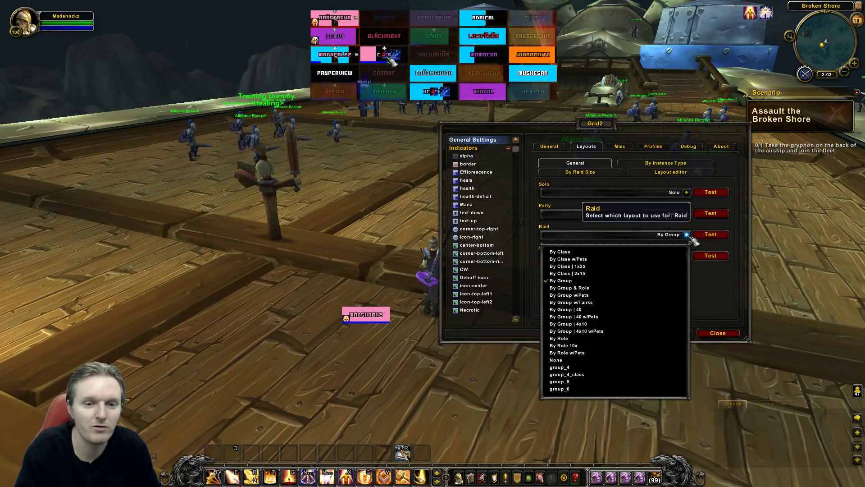
pyautogui.click(586, 296)
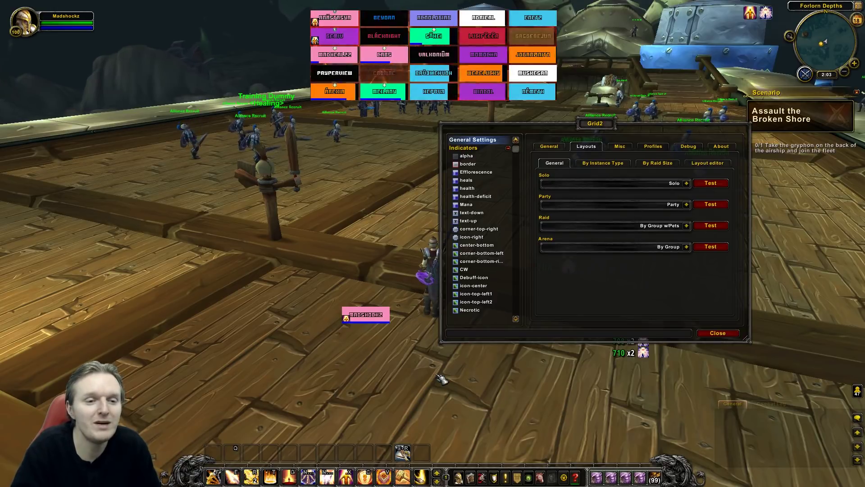
pyautogui.click(714, 333)
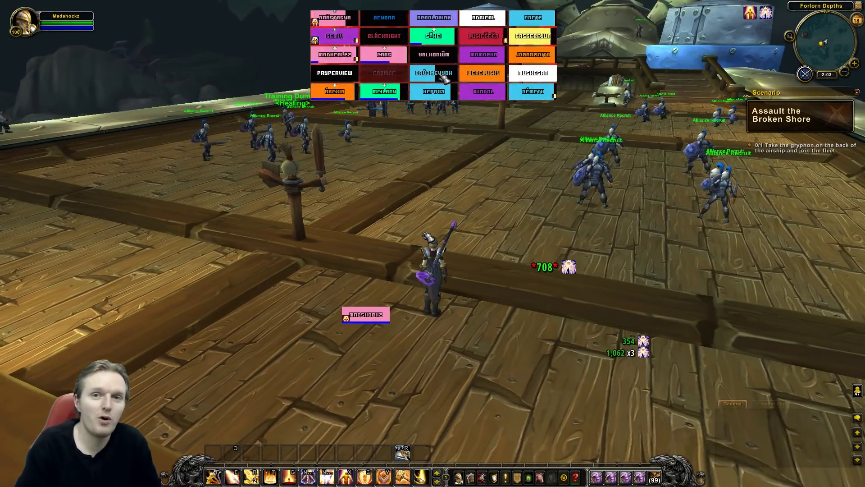